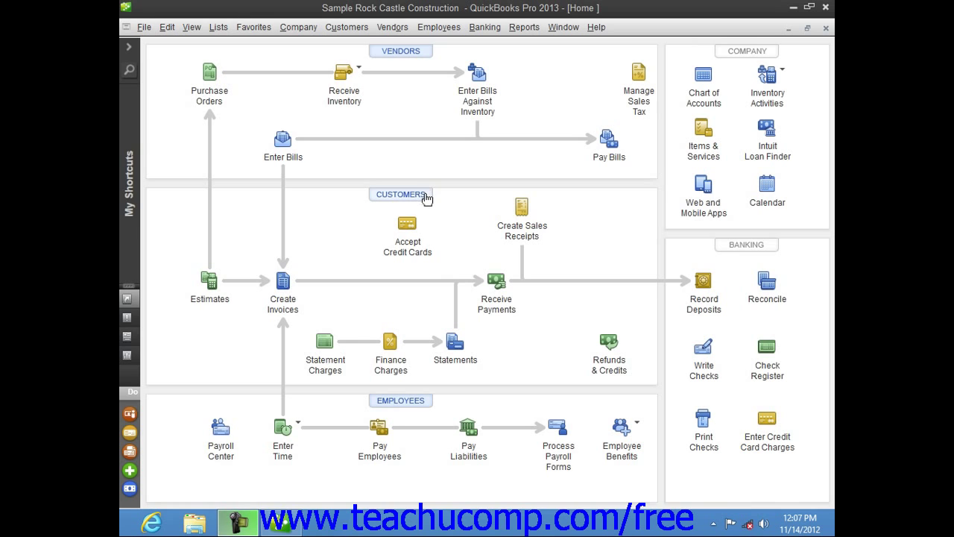
# Open the Customer Center from the Home page's Customers button.
pyautogui.click(424, 194)
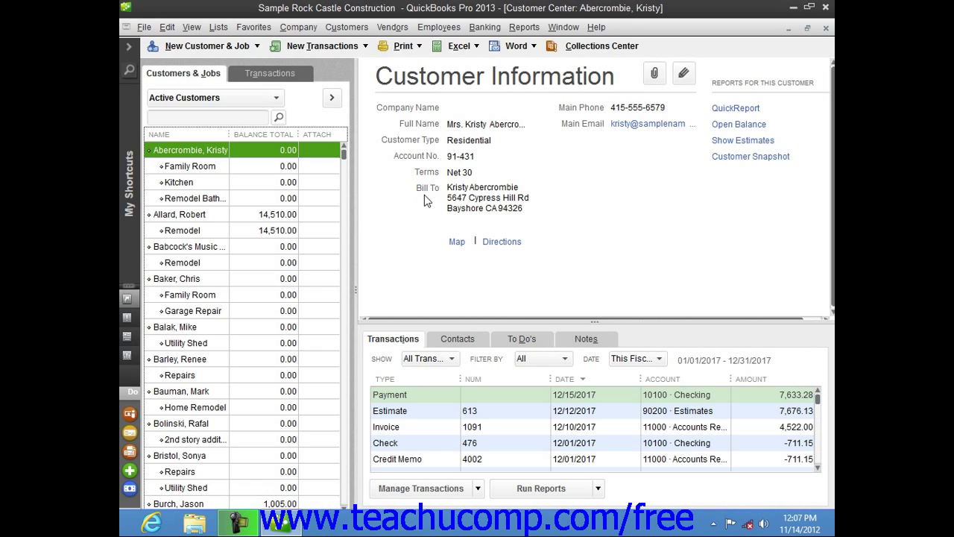
pyautogui.click(192, 75)
pyautogui.click(218, 215)
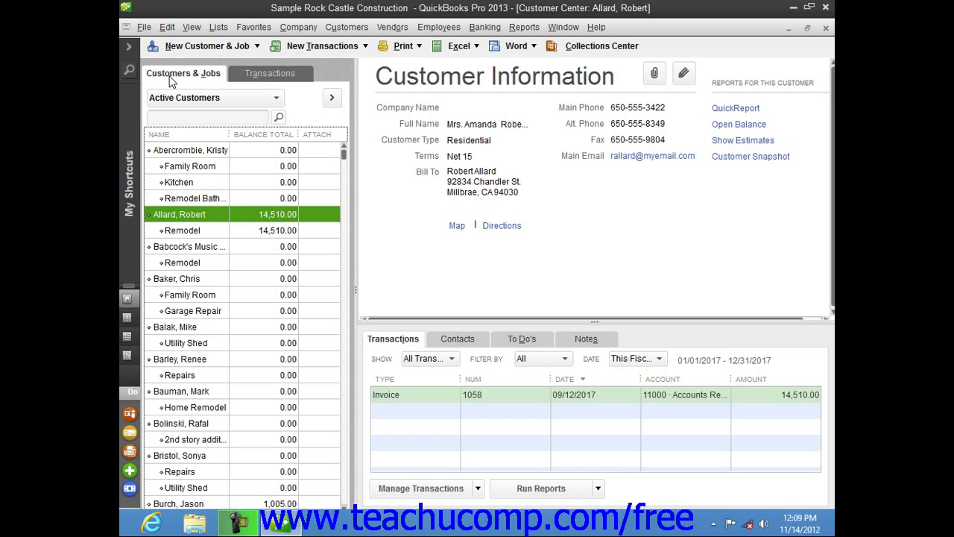
pyautogui.click(340, 26)
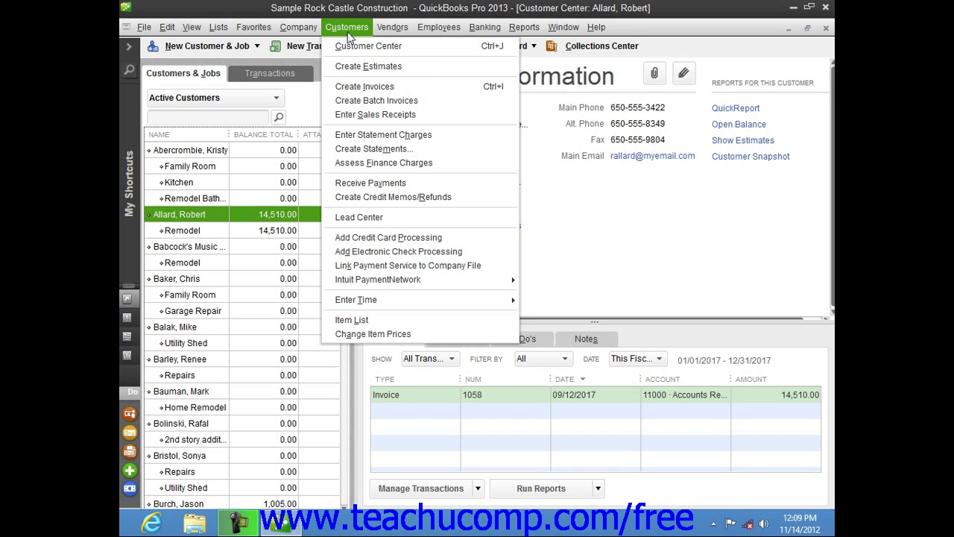
pyautogui.click(347, 32)
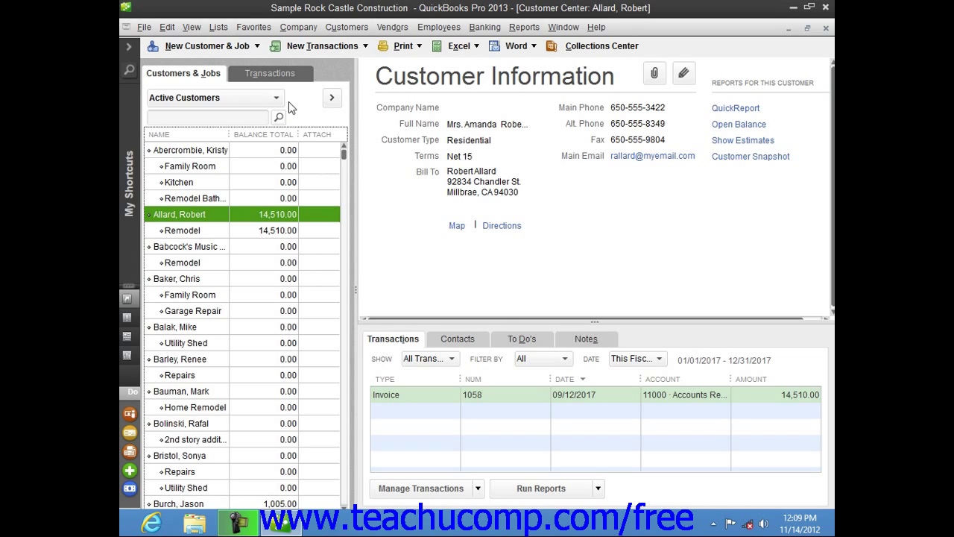
# Start a blank customer record via New Customer & Job > New Customer.
pyautogui.click(188, 77)
pyautogui.click(198, 51)
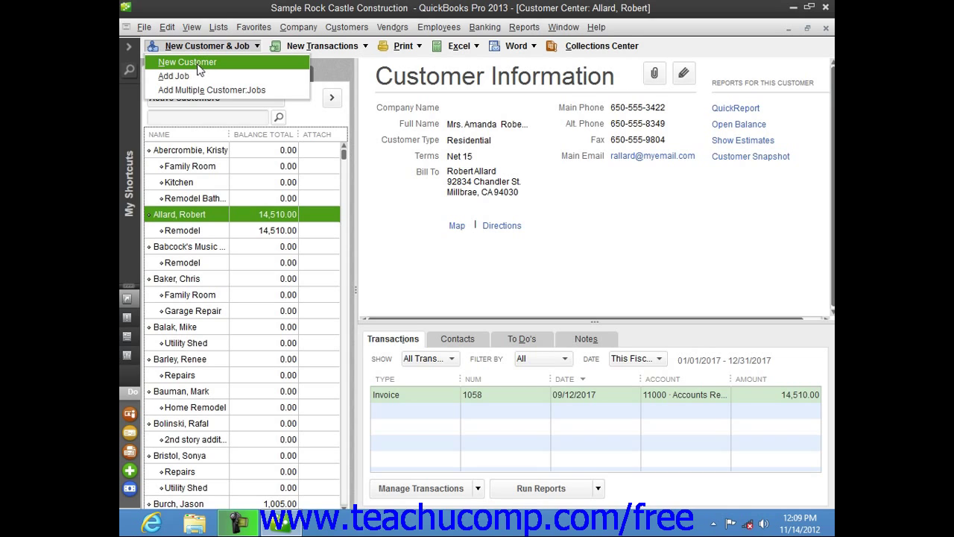
pyautogui.click(198, 66)
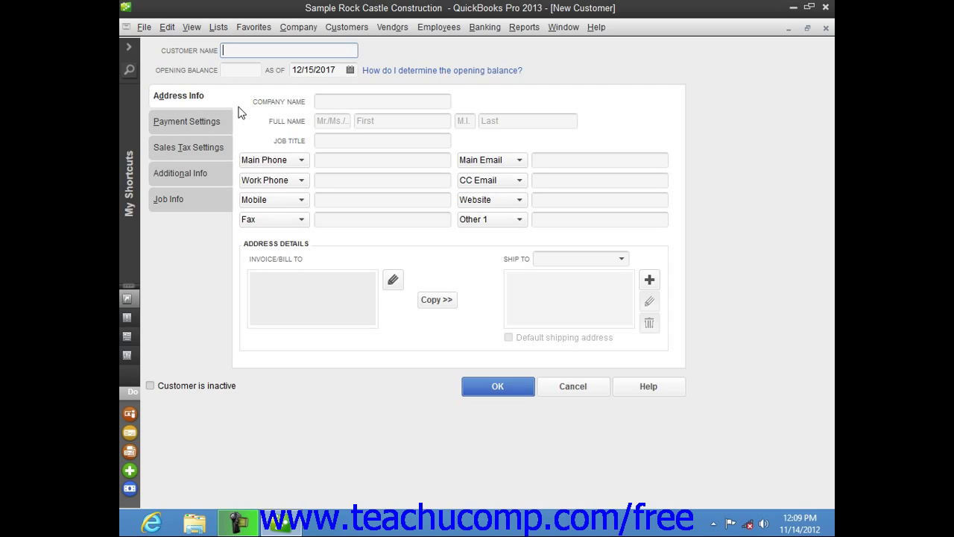
# Enter 'Doe, Jon' as the new customer's name.
pyautogui.write('Doe, Jon')
pyautogui.press('Tab')
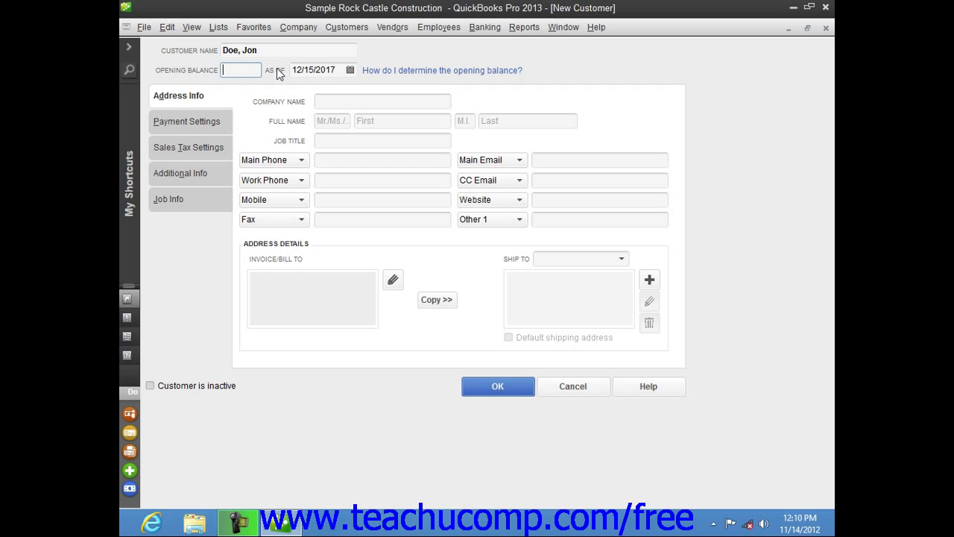
# On Address Info, enter title 'Mr.', first 'Jon', M.I. 'Q.', last 'Doe'.
pyautogui.click(182, 102)
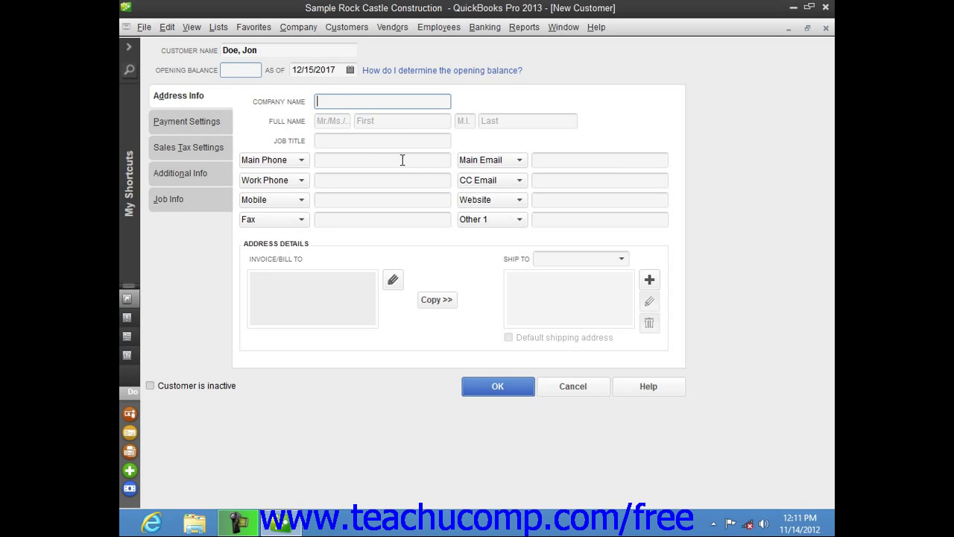
pyautogui.click(337, 121)
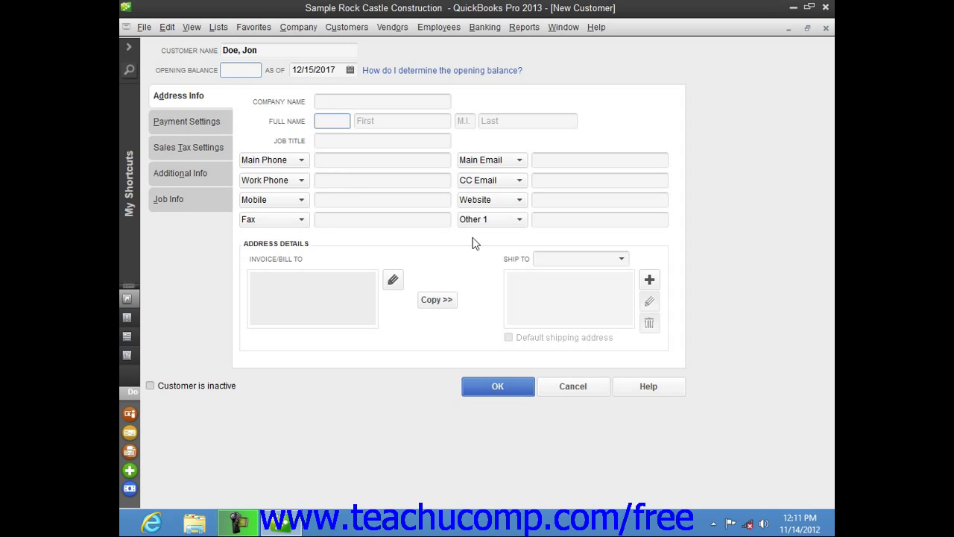
pyautogui.write('Mr.')
pyautogui.press('Tab')
pyautogui.write('Jon')
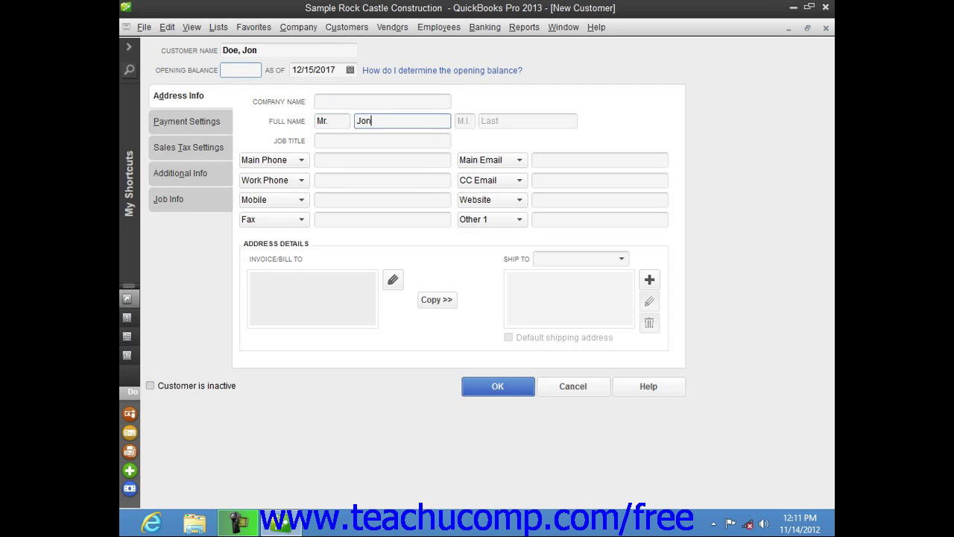
pyautogui.press('Tab')
pyautogui.write('Q')
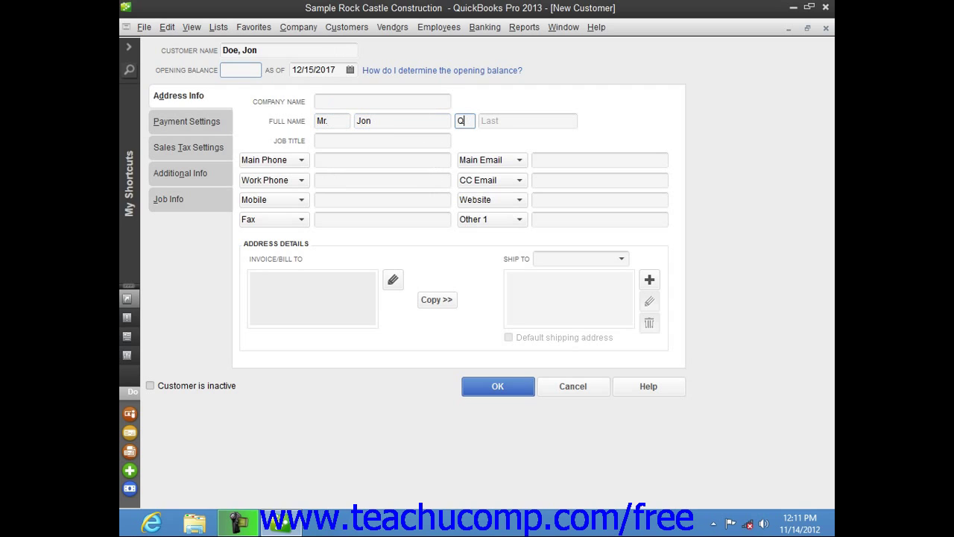
pyautogui.write('.')
pyautogui.press('Tab')
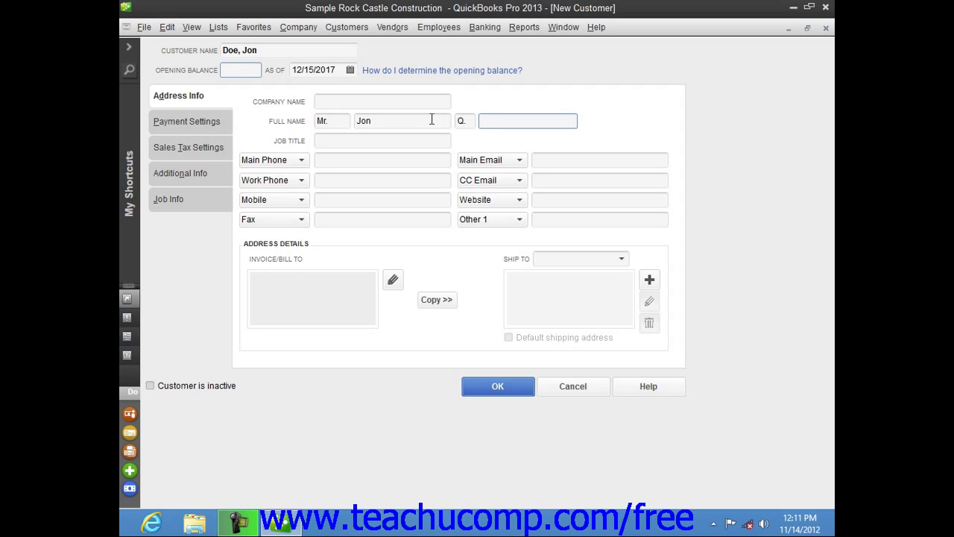
pyautogui.write('Doe')
pyautogui.press('Tab')
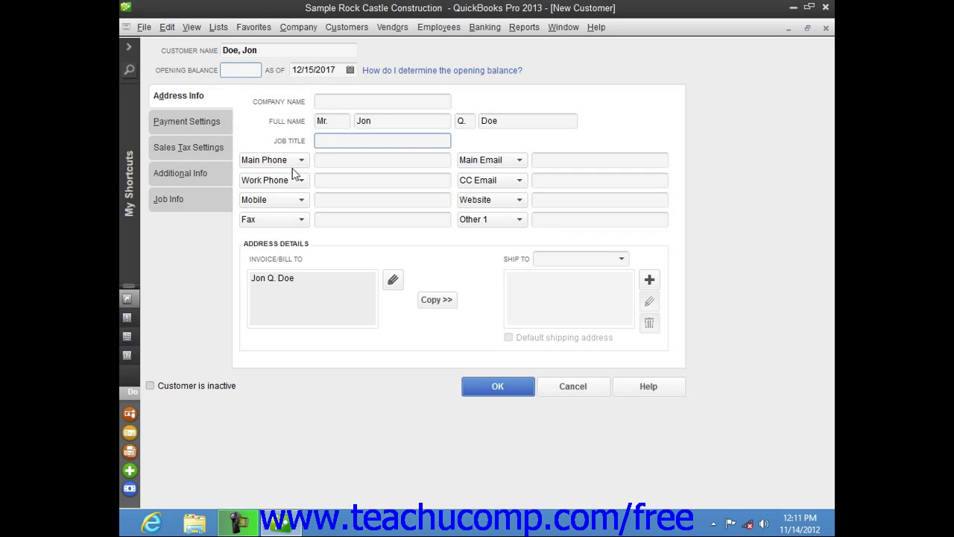
pyautogui.click(298, 163)
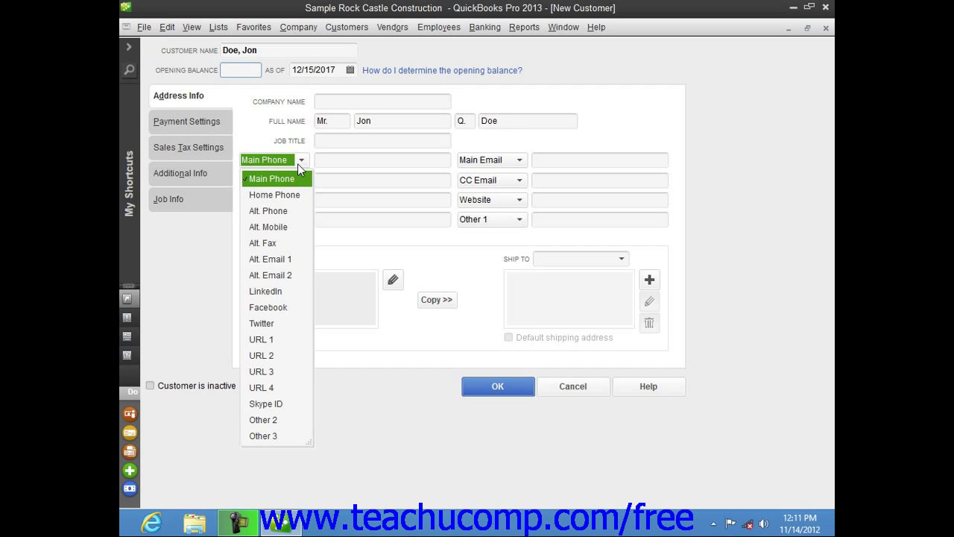
# Close the Main Phone type list unchanged and list the Other 1 field types.
pyautogui.click(298, 165)
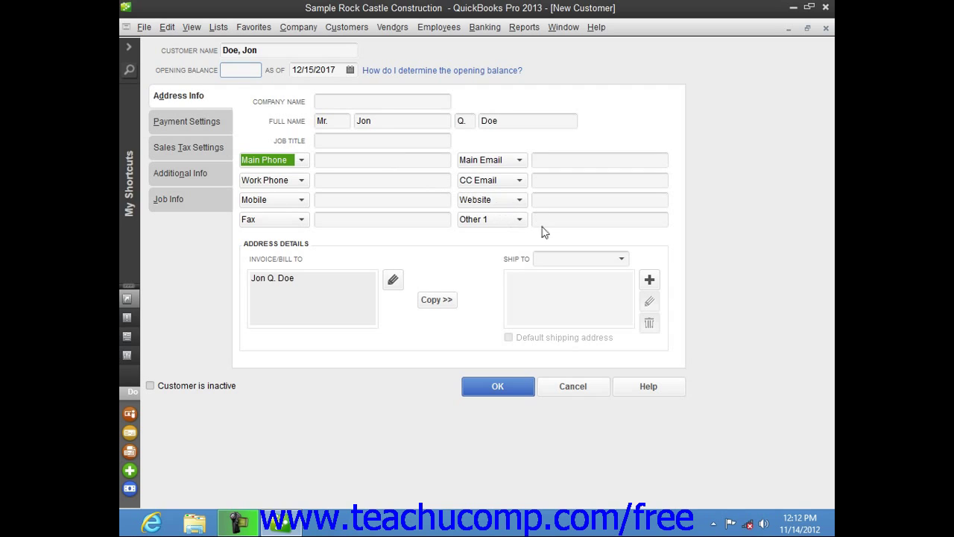
pyautogui.click(519, 220)
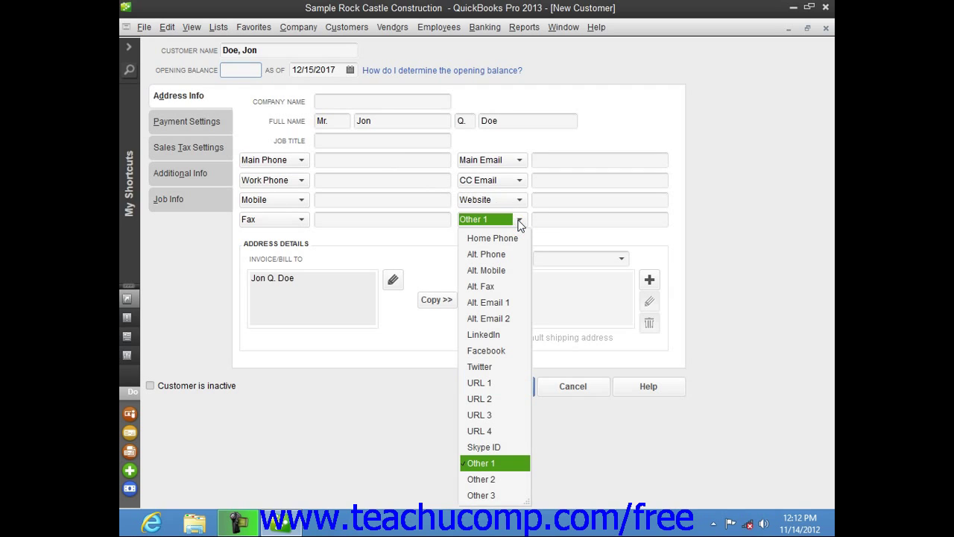
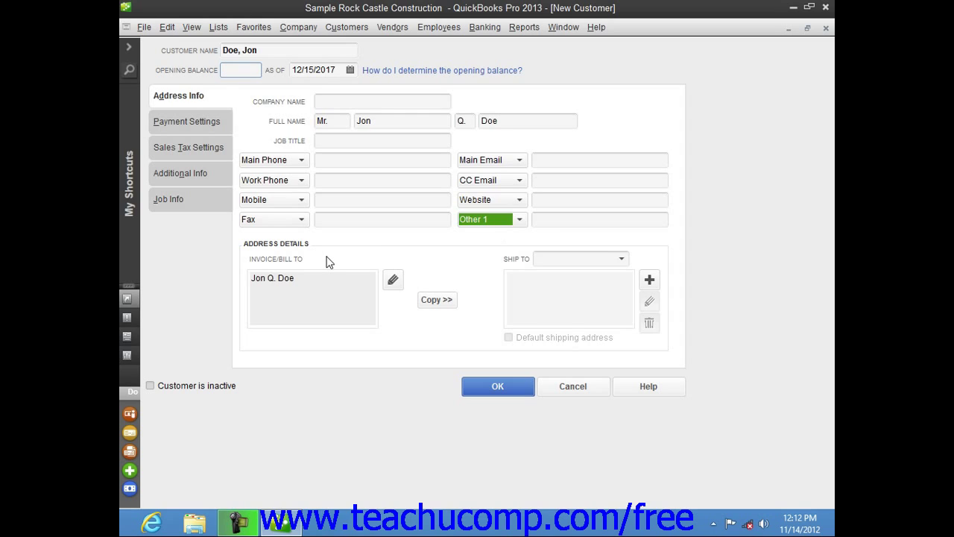
# Open the bill-to address editor and add the customer's street address line.
pyautogui.click(272, 291)
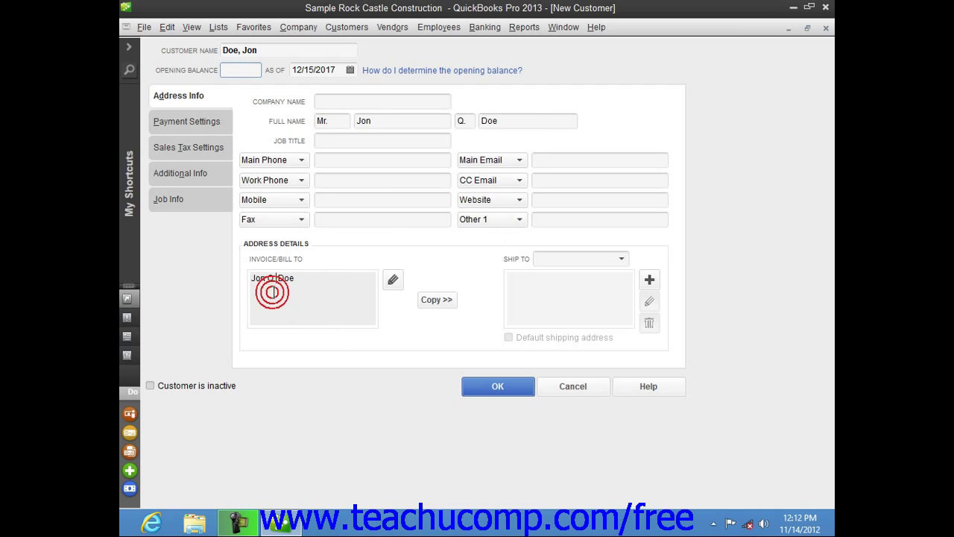
pyautogui.click(317, 279)
pyautogui.click(392, 282)
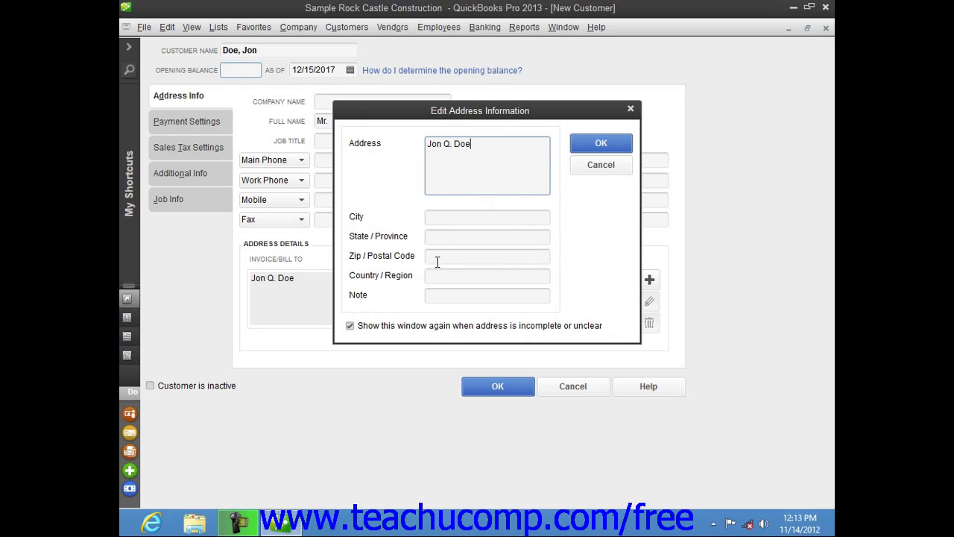
pyautogui.click(441, 222)
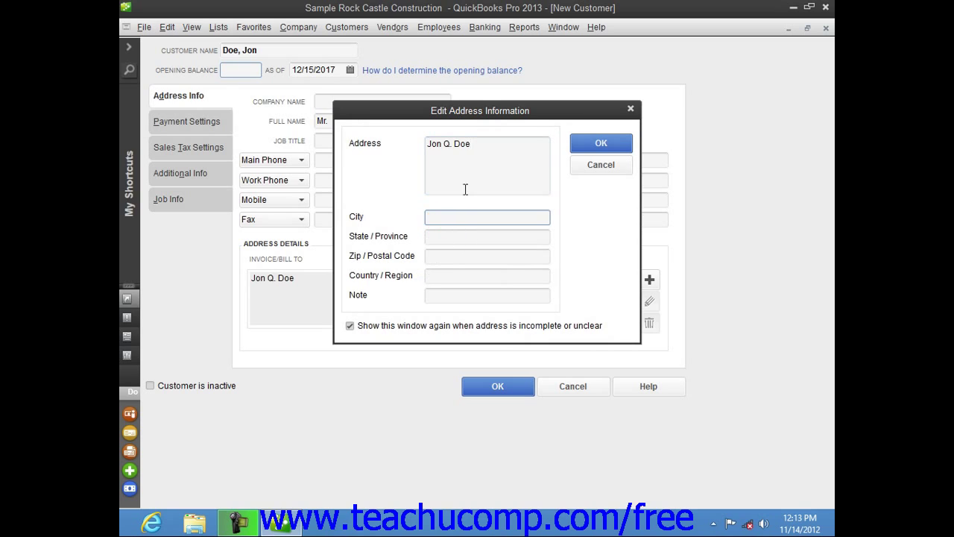
pyautogui.click(465, 160)
pyautogui.press('Return')
pyautogui.write('100 Ma')
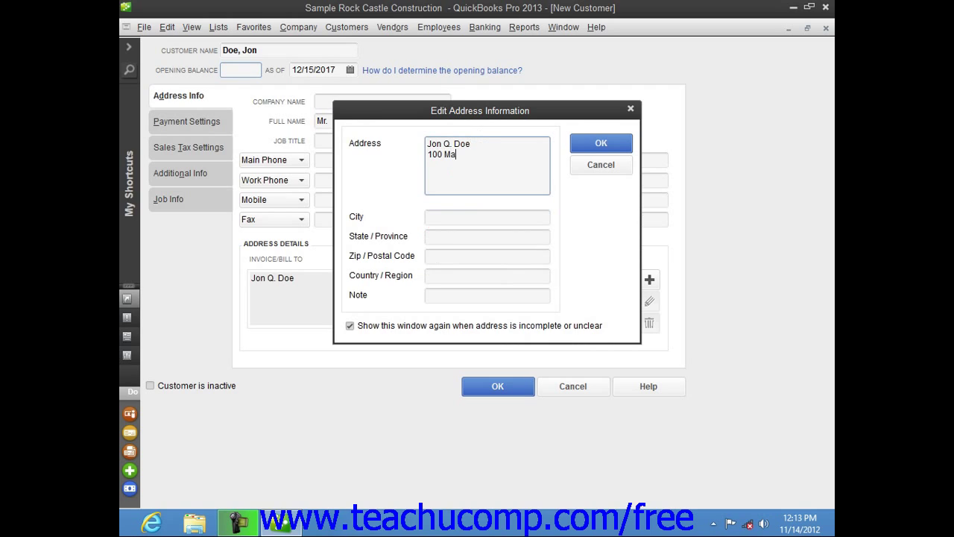
pyautogui.write('in St.')
# Fill in the city, state and ZIP code, then confirm the billing address.
pyautogui.press('Tab')
pyautogui.write('Anytown')
pyautogui.press('Tab')
pyautogui.write('MI')
pyautogui.press('Tab')
pyautogui.write('48800')
pyautogui.press('Tab')
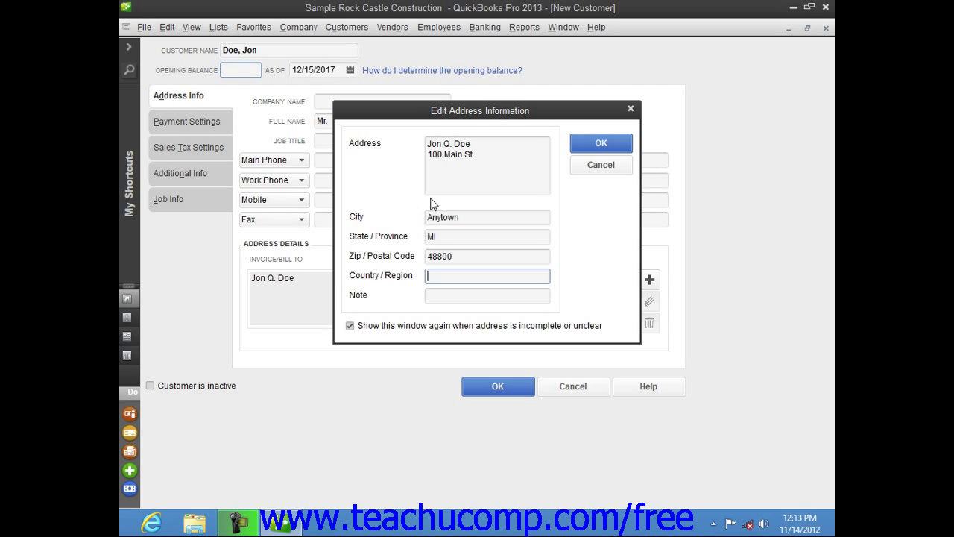
pyautogui.click(604, 147)
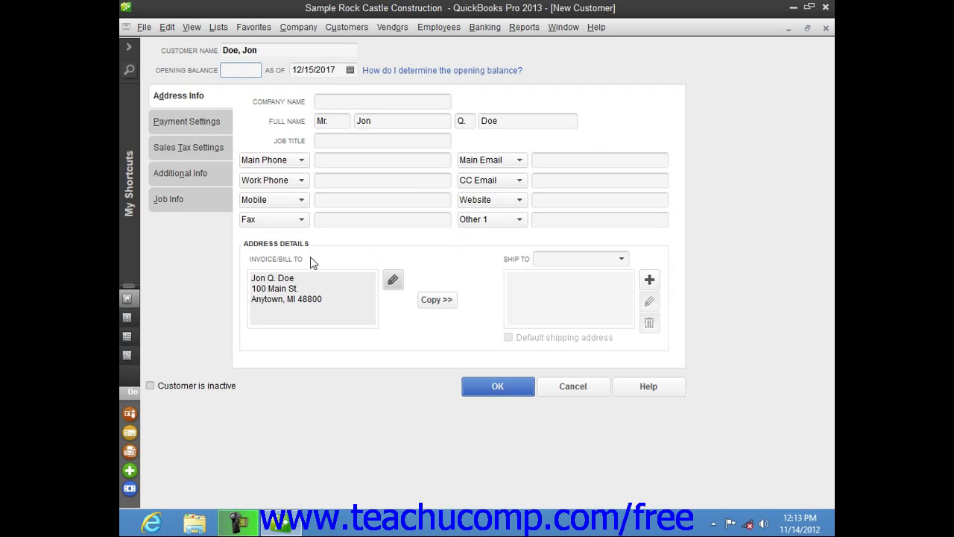
# Copy the bill-to address into Ship To 1 and confirm it as the shipping address.
pyautogui.click(436, 300)
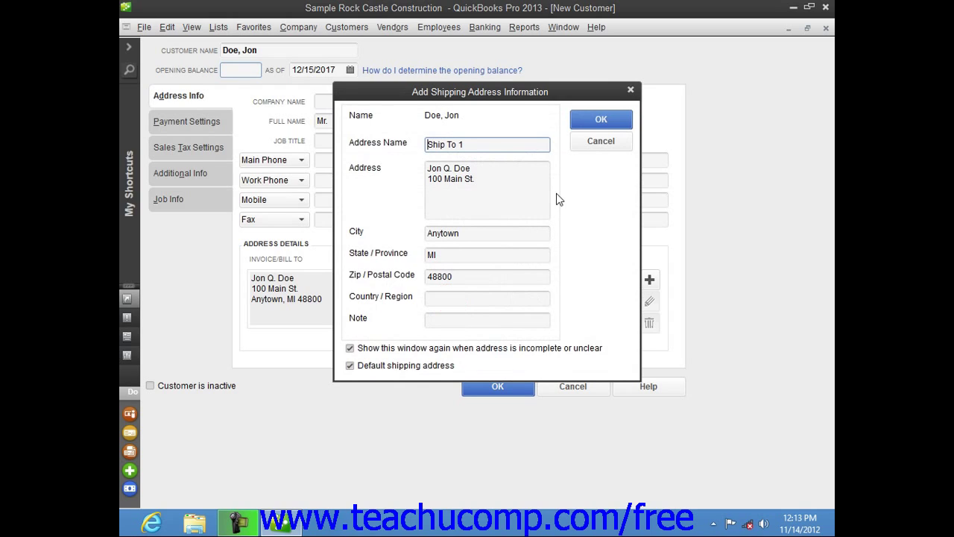
pyautogui.click(584, 120)
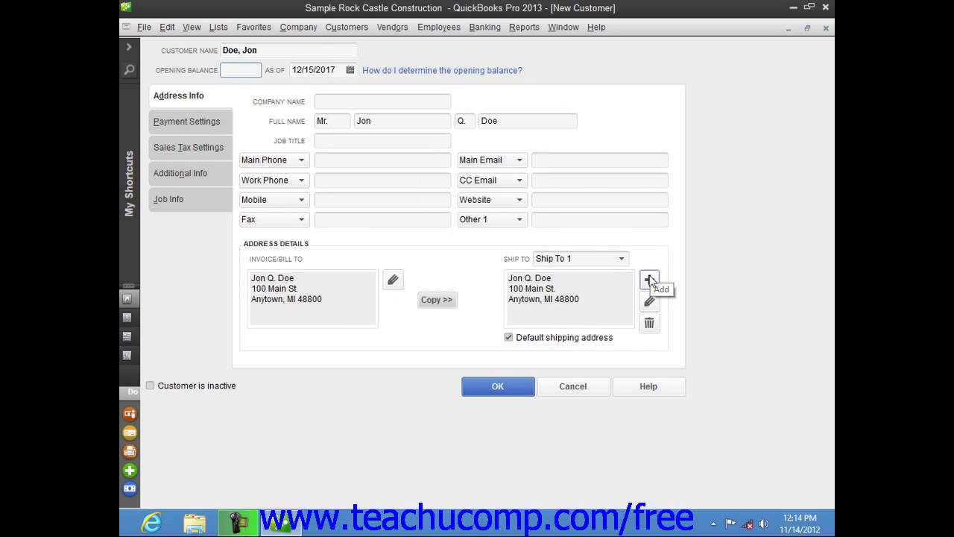
pyautogui.click(650, 279)
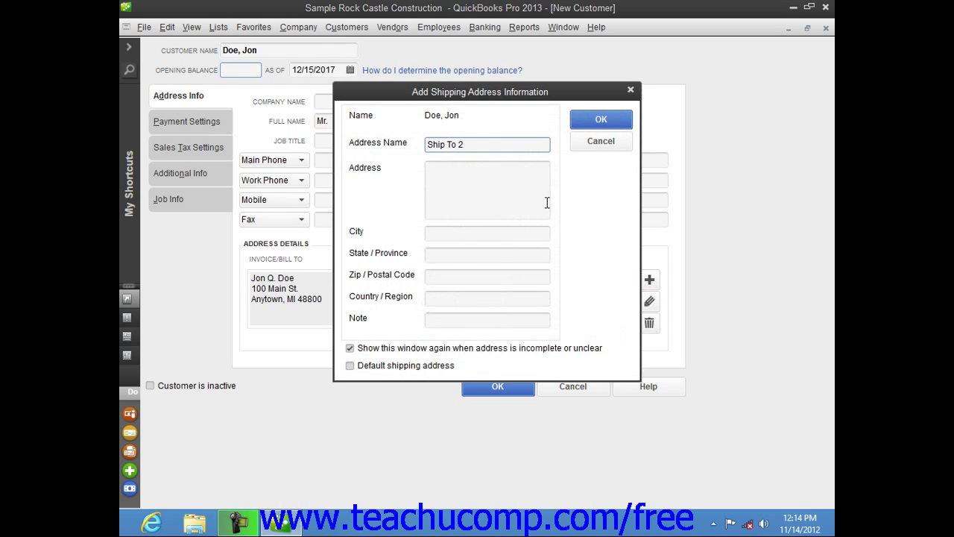
pyautogui.click(479, 145)
pyautogui.click(475, 189)
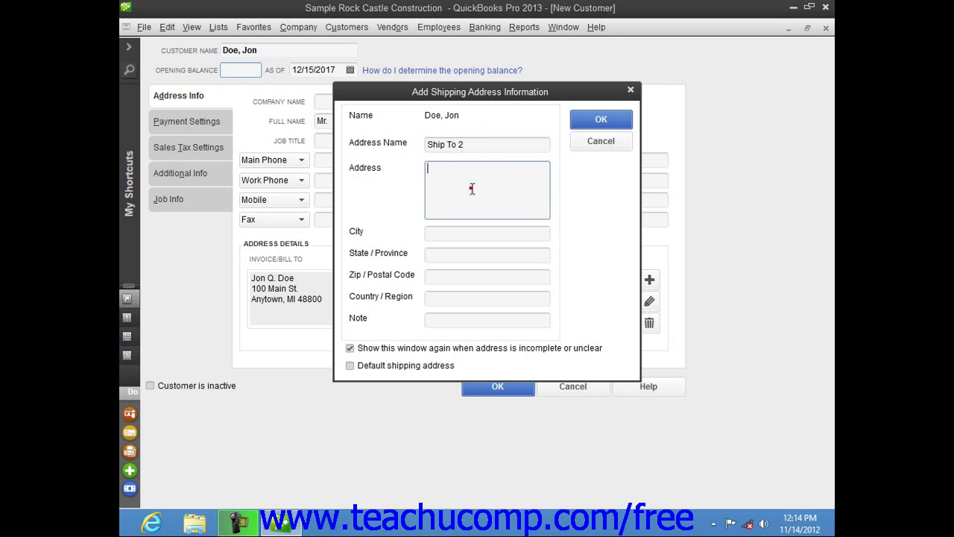
pyautogui.click(454, 235)
pyautogui.click(444, 256)
pyautogui.click(440, 275)
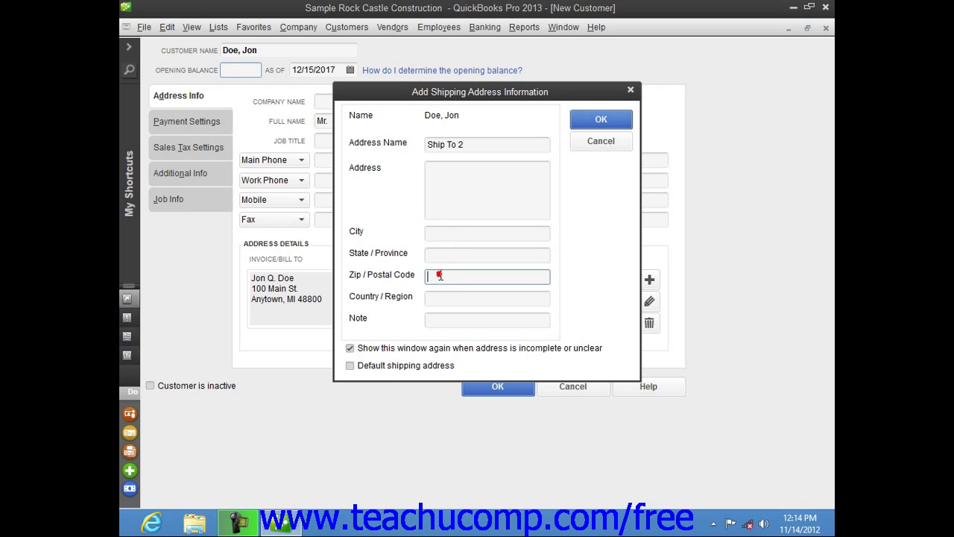
pyautogui.click(437, 297)
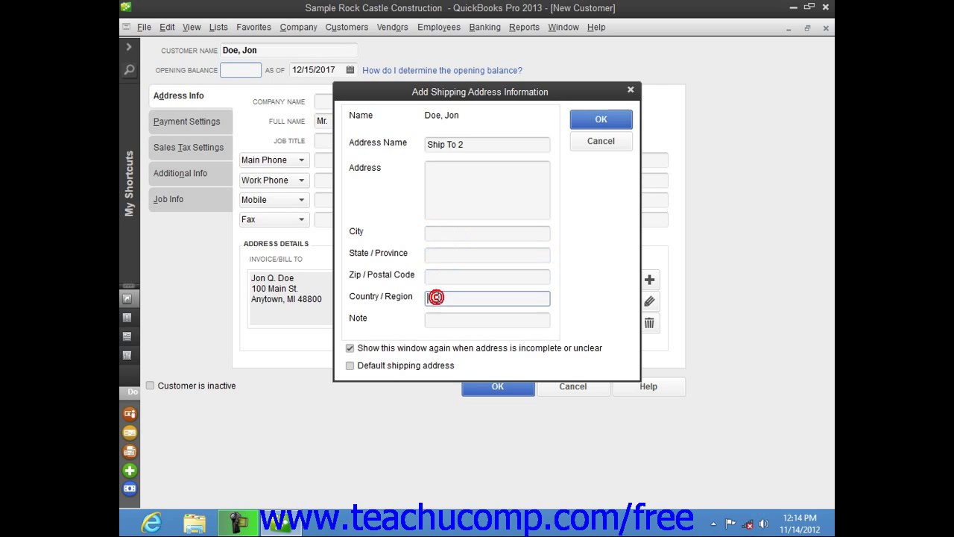
pyautogui.click(465, 319)
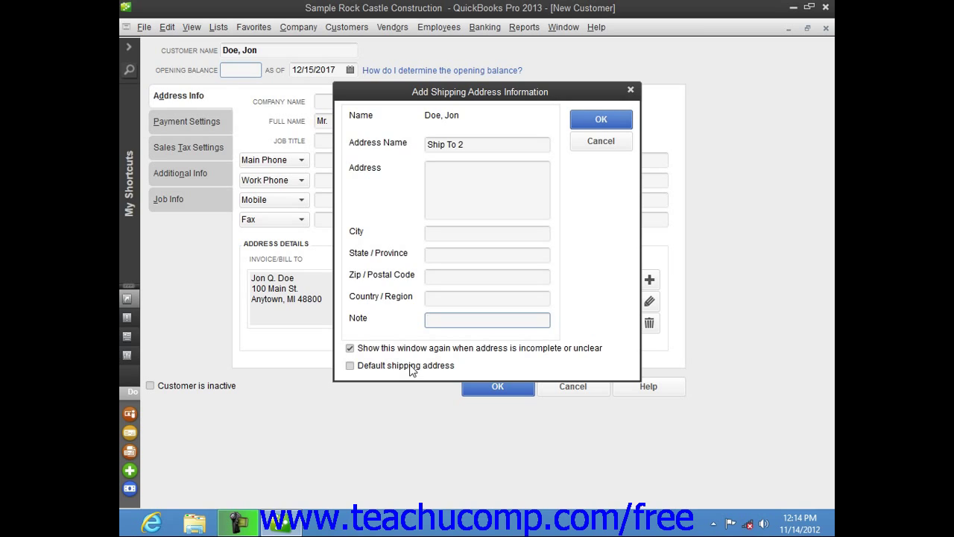
pyautogui.click(592, 139)
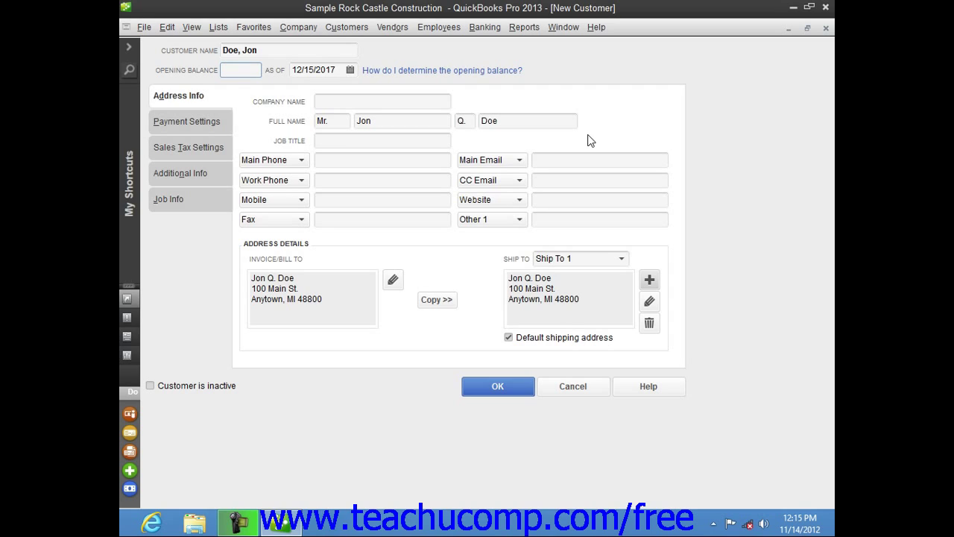
# Show the new customer's Payment Settings, with account number, terms and card fields blank.
pyautogui.click(567, 258)
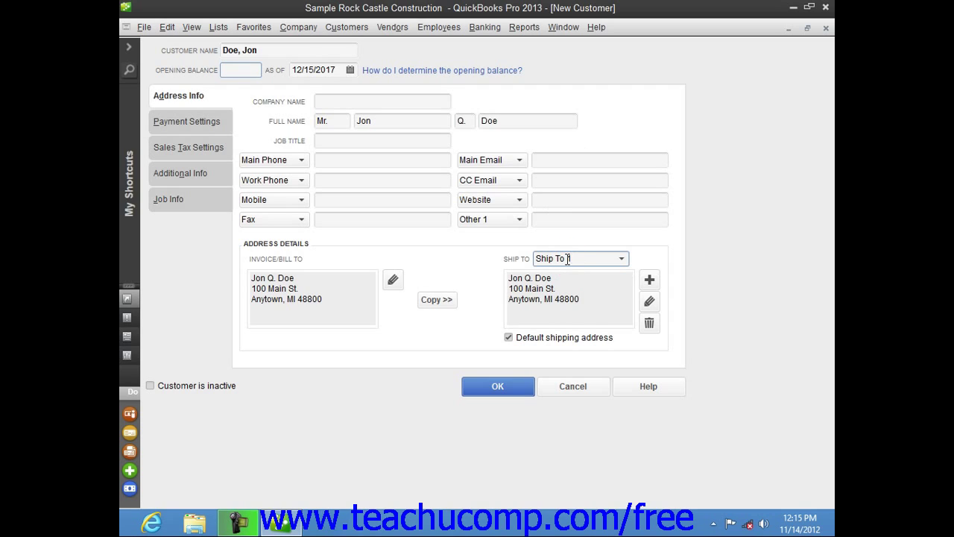
pyautogui.click(587, 300)
pyautogui.click(208, 121)
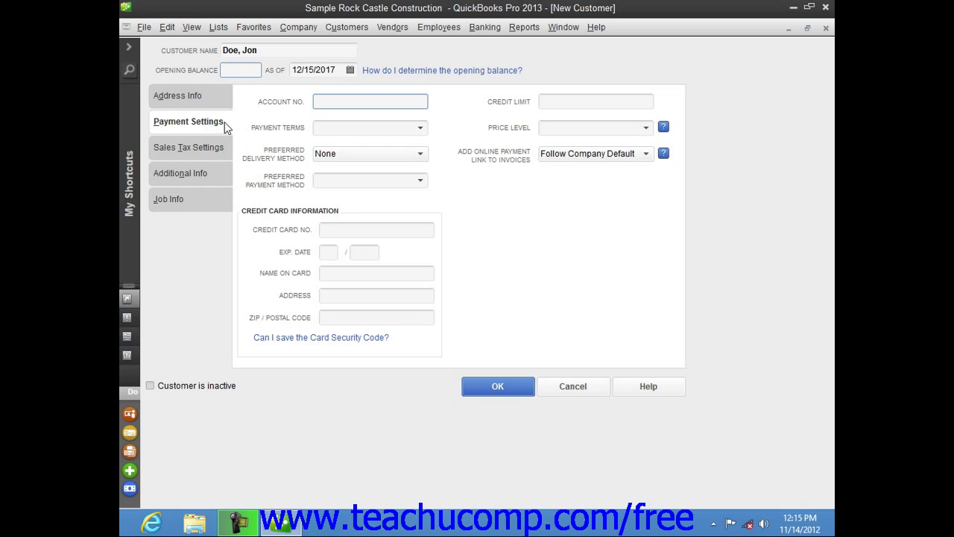
# Set the customer's payment terms to Net 30, leaving the price level blank.
pyautogui.click(326, 101)
pyautogui.click(554, 100)
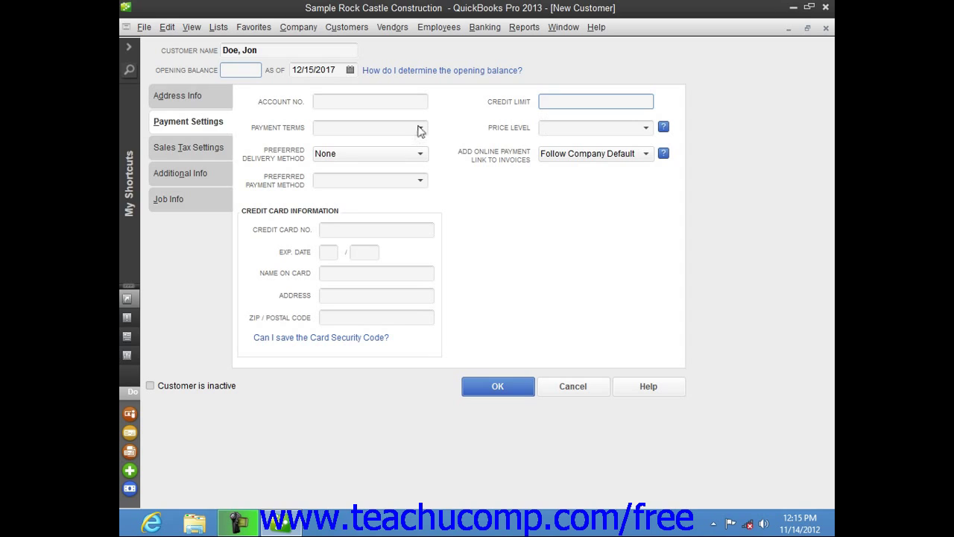
pyautogui.click(419, 131)
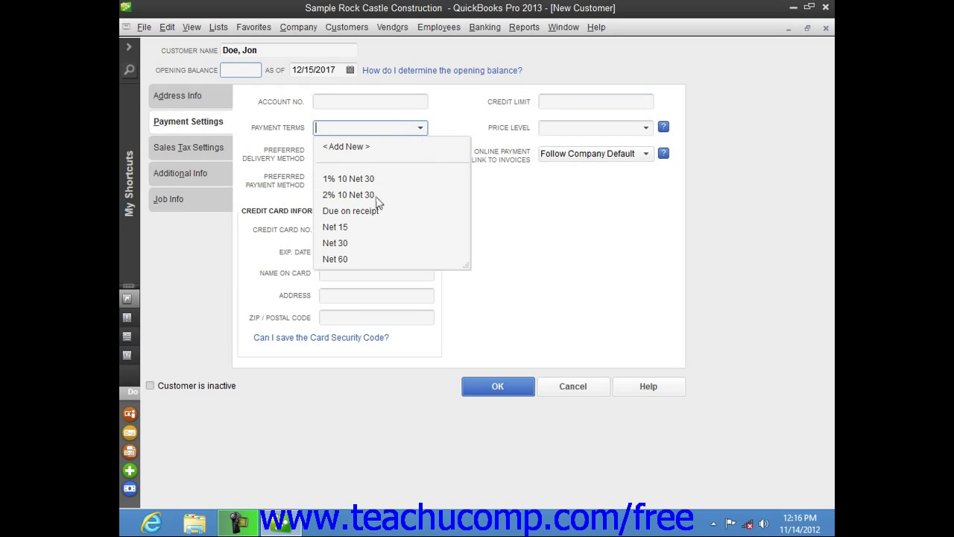
pyautogui.click(355, 244)
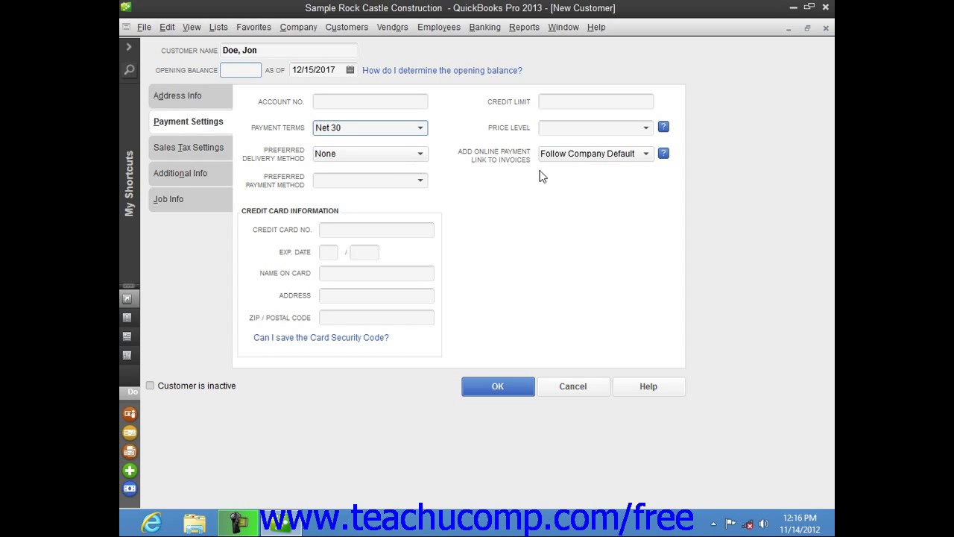
pyautogui.click(646, 129)
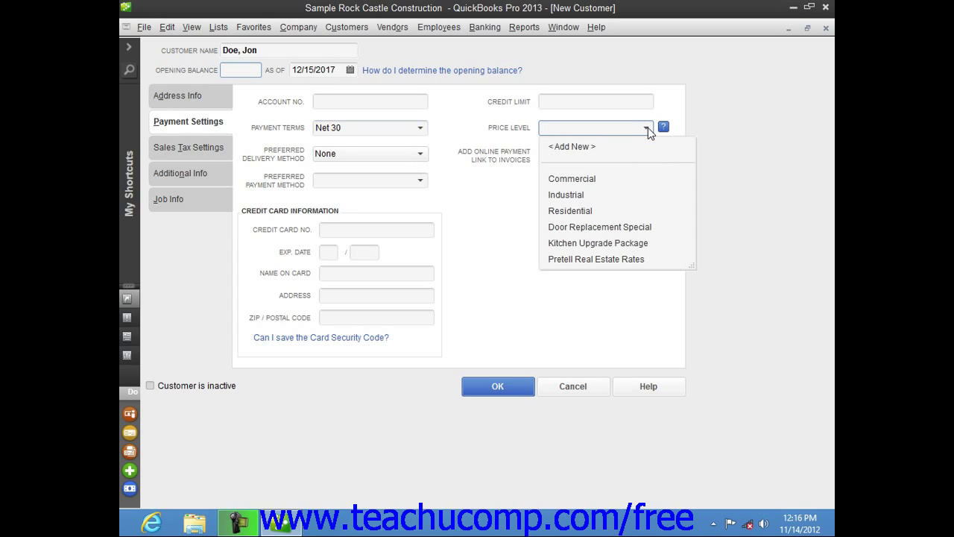
pyautogui.click(647, 127)
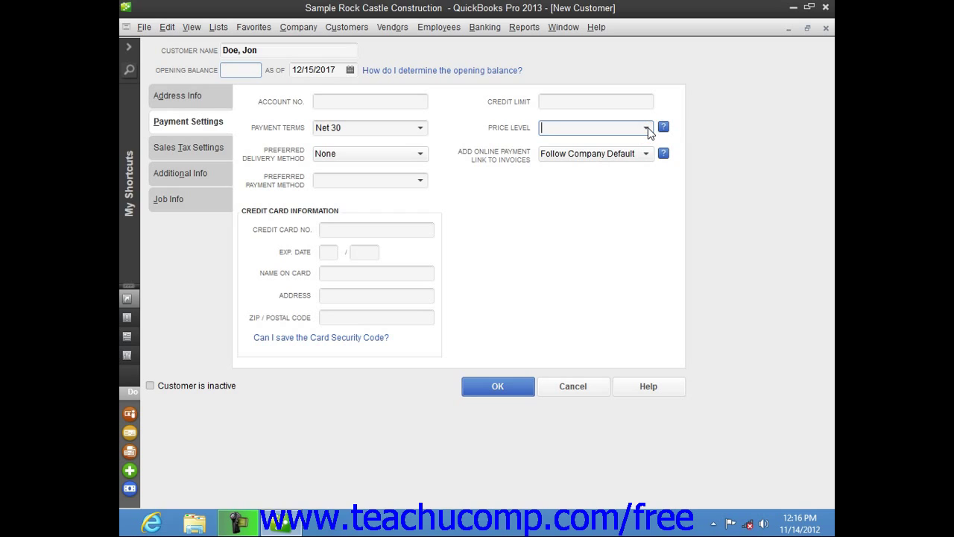
pyautogui.click(419, 154)
# Keep delivery method None and payment links at Follow Company Default, with no payment method.
pyautogui.click(425, 150)
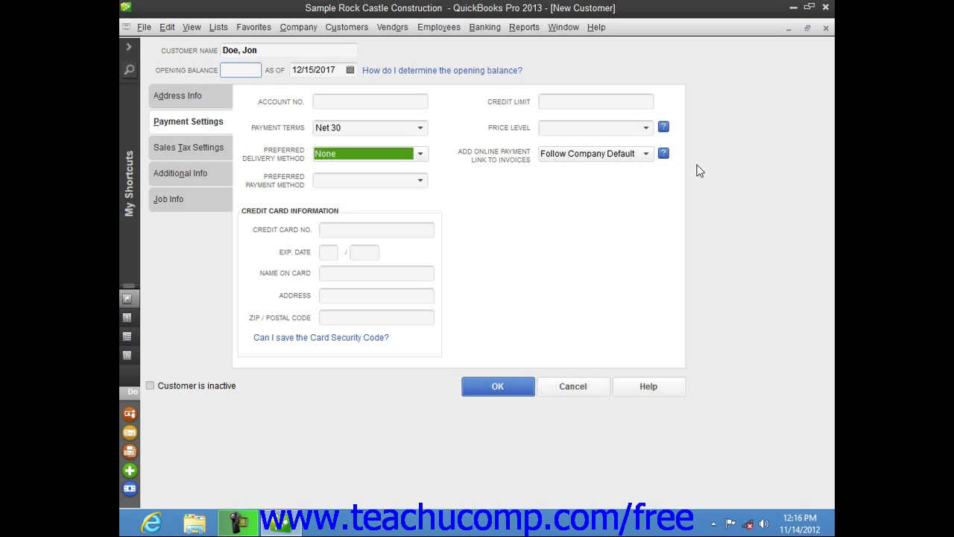
pyautogui.click(646, 154)
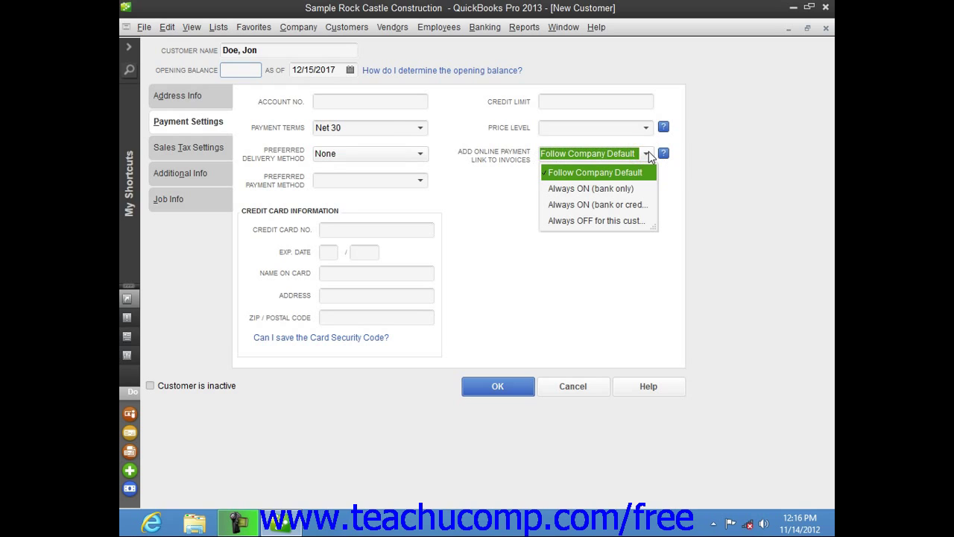
pyautogui.click(645, 154)
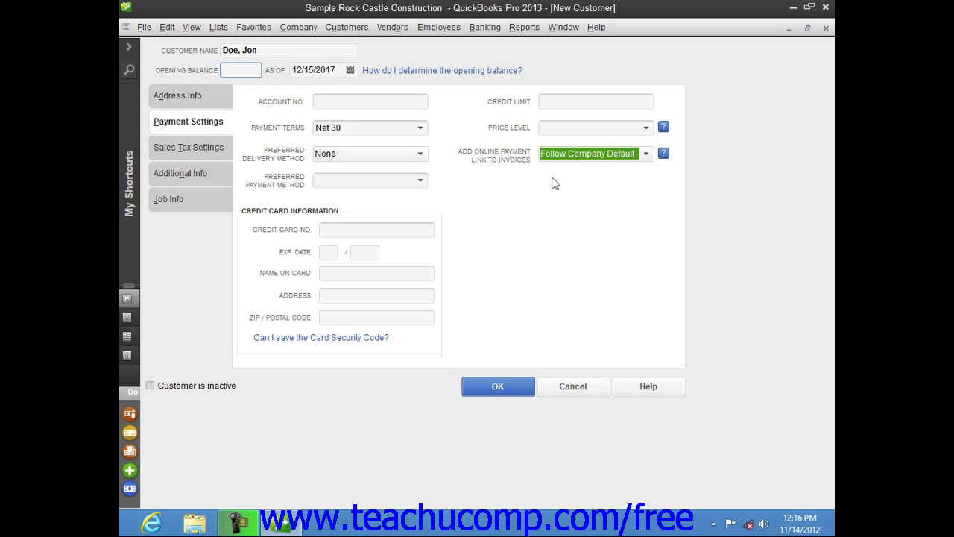
pyautogui.click(420, 181)
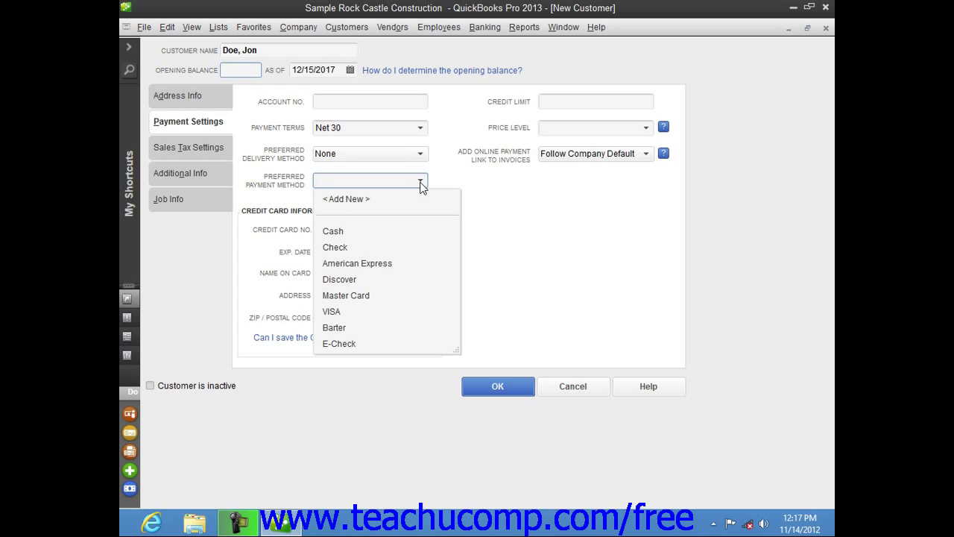
pyautogui.click(421, 183)
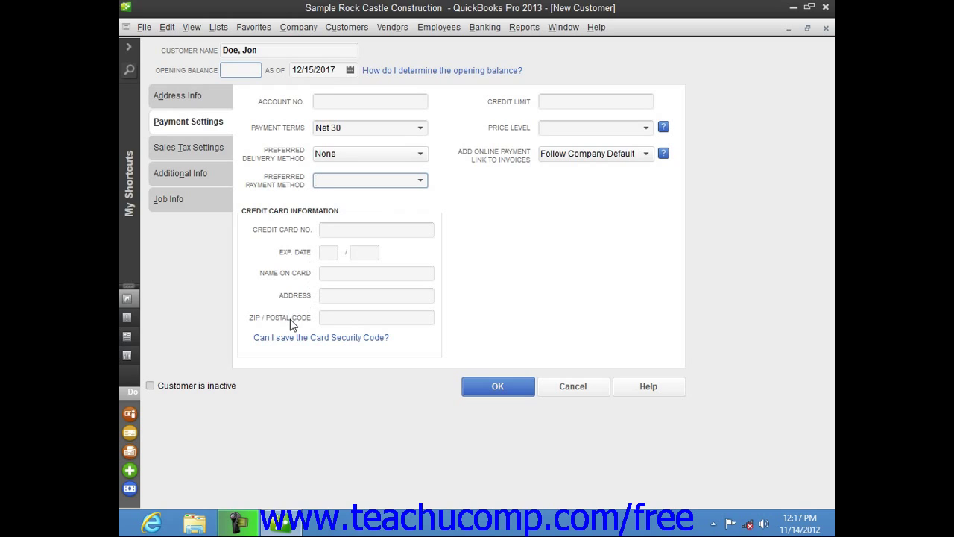
# In Sales Tax Settings, keep tax code Tax and set the tax item to Out of State.
pyautogui.click(209, 151)
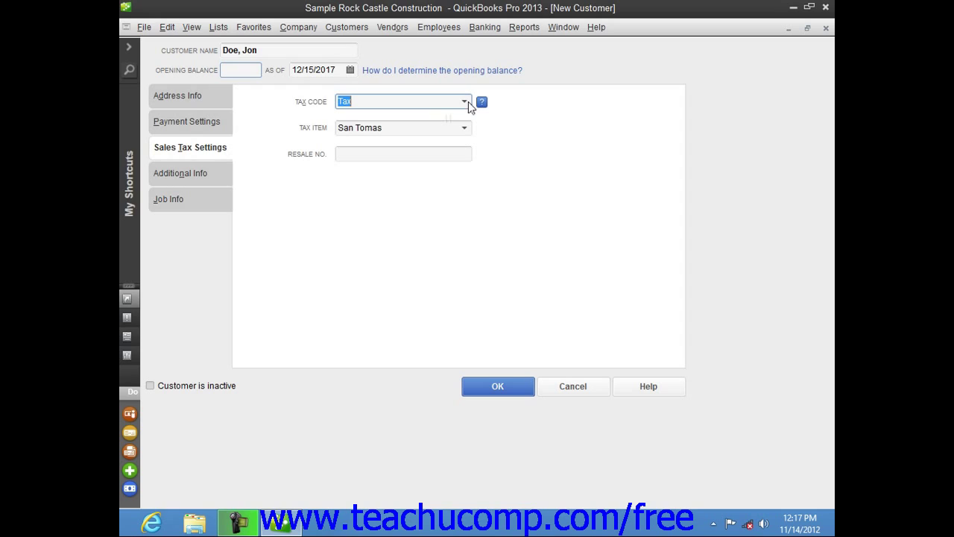
pyautogui.click(468, 102)
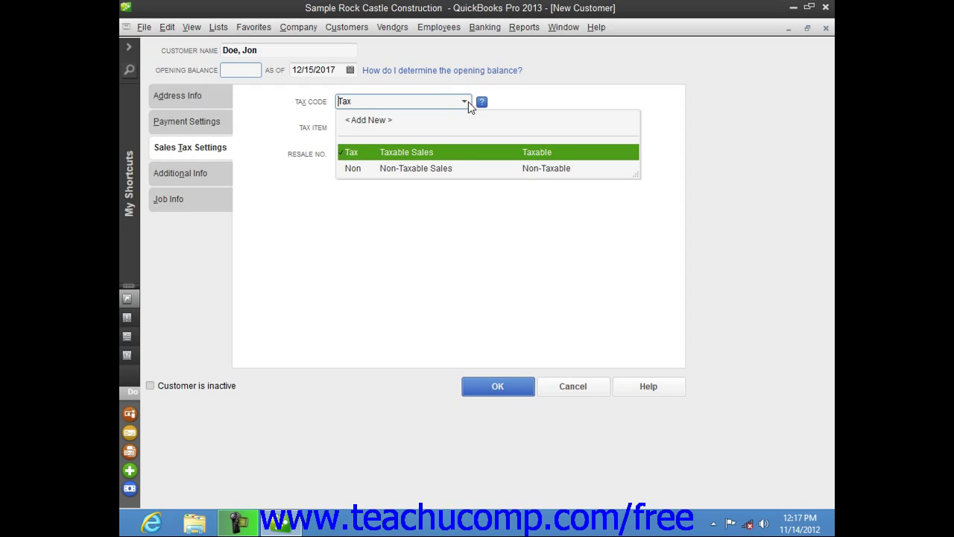
pyautogui.click(468, 102)
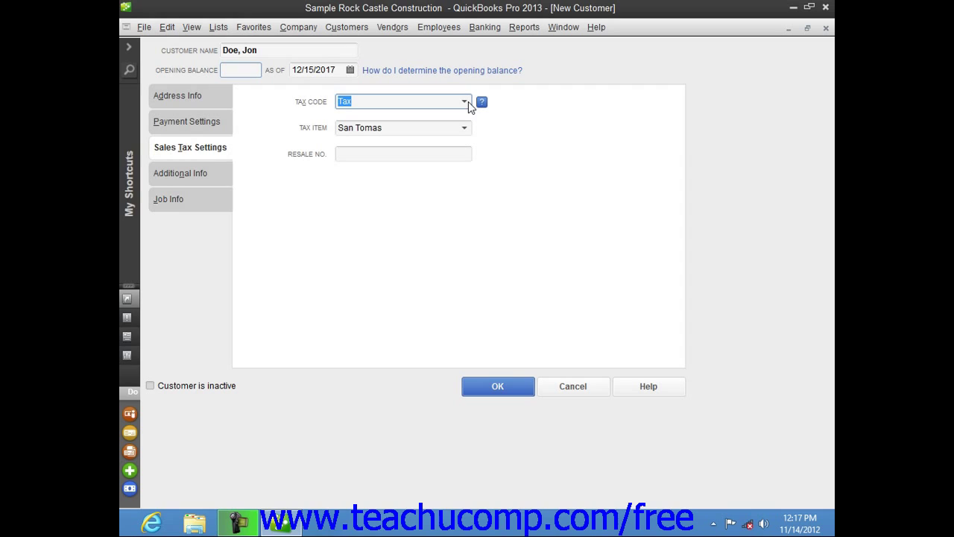
pyautogui.click(467, 129)
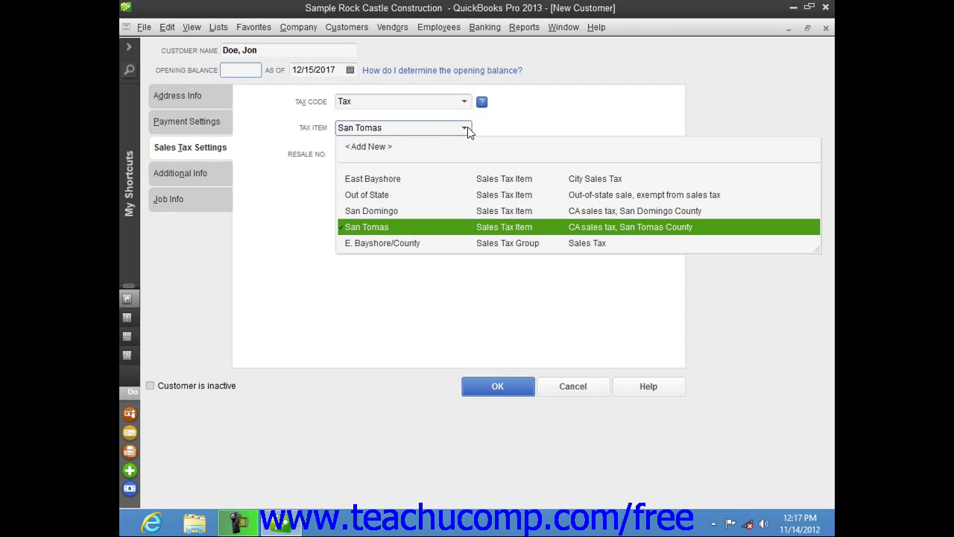
pyautogui.click(373, 195)
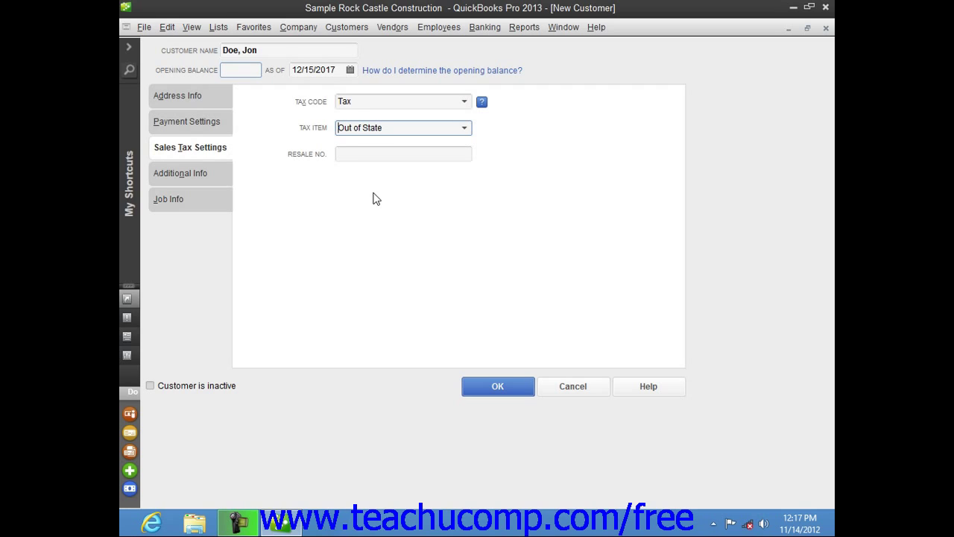
pyautogui.click(374, 155)
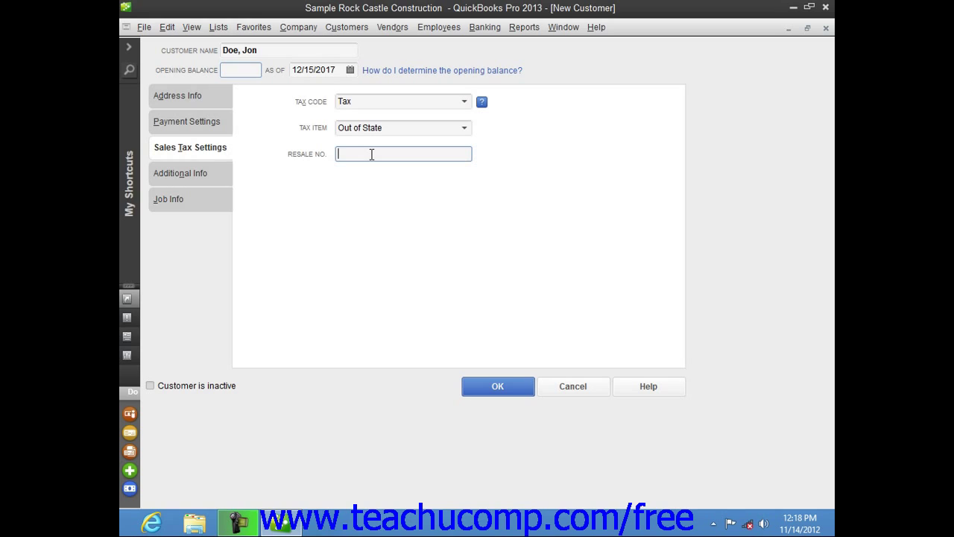
# View the customer's Additional Info, leaving Customer Type and Rep unselected.
pyautogui.click(191, 174)
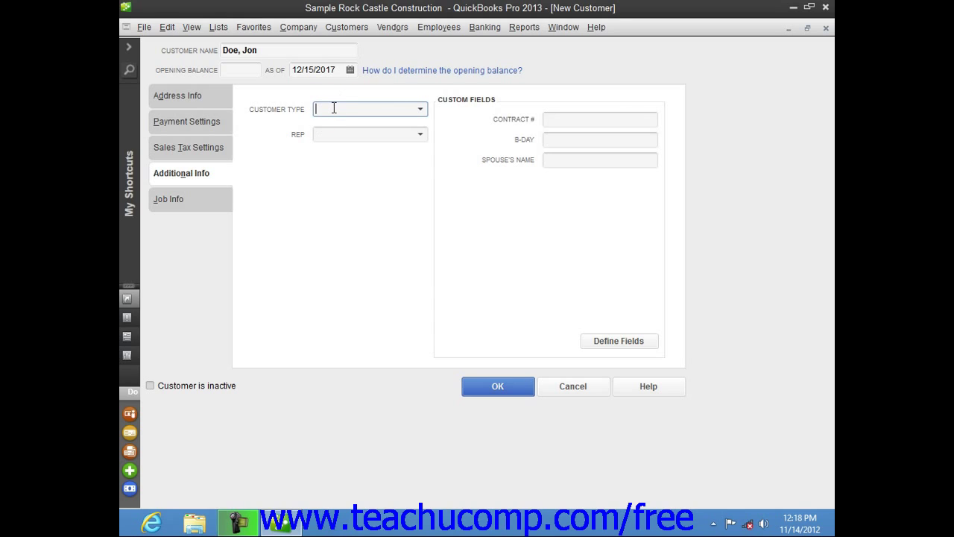
pyautogui.click(420, 110)
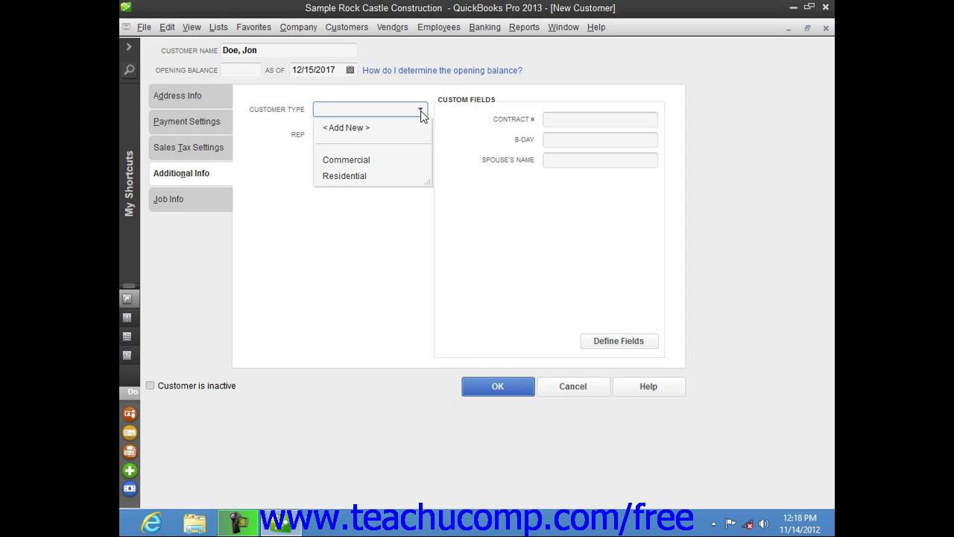
pyautogui.click(421, 110)
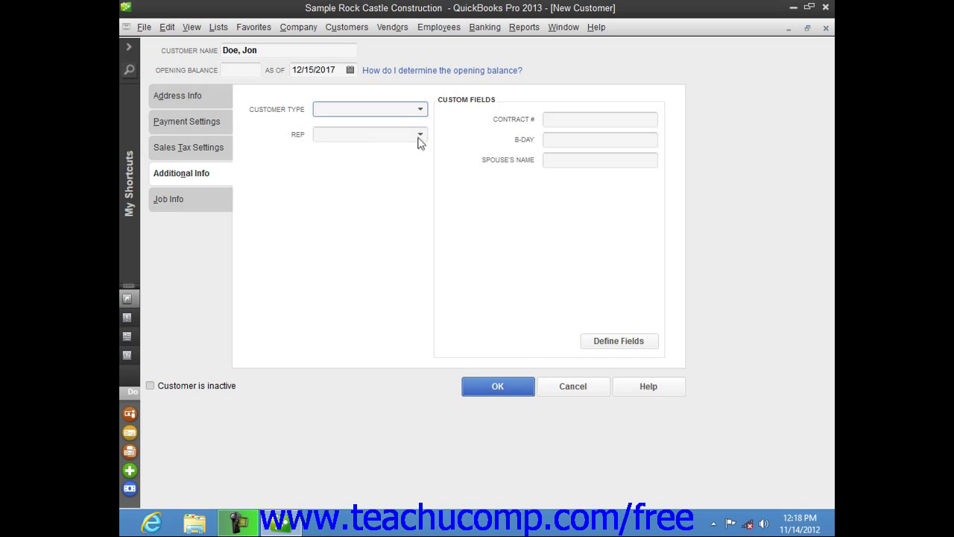
pyautogui.click(419, 135)
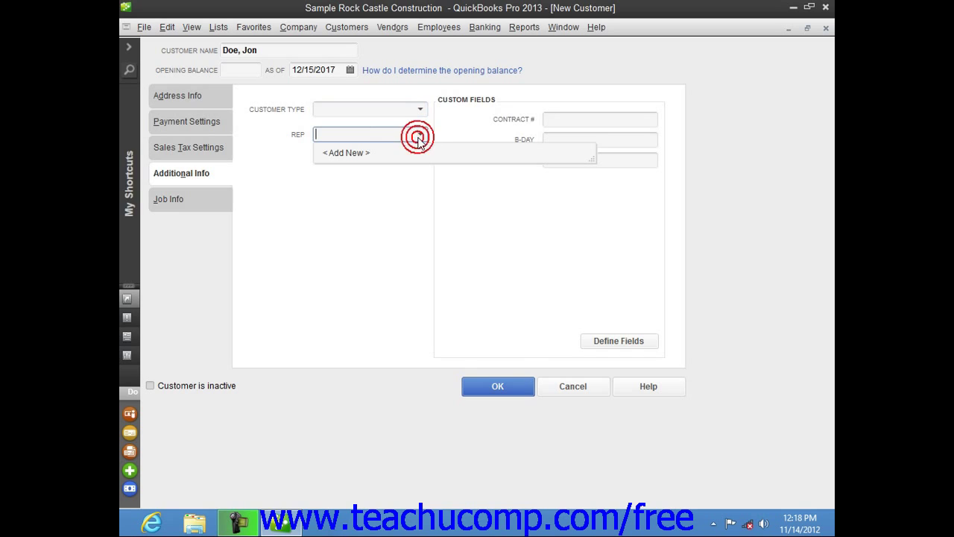
pyautogui.click(418, 136)
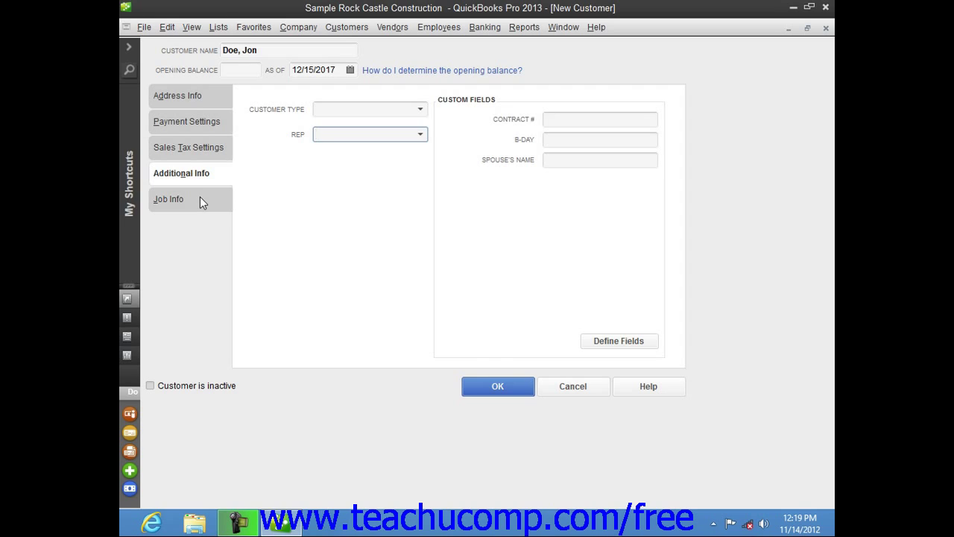
# Save the new customer and reselect it in the Customer Center list to see its details.
pyautogui.click(485, 389)
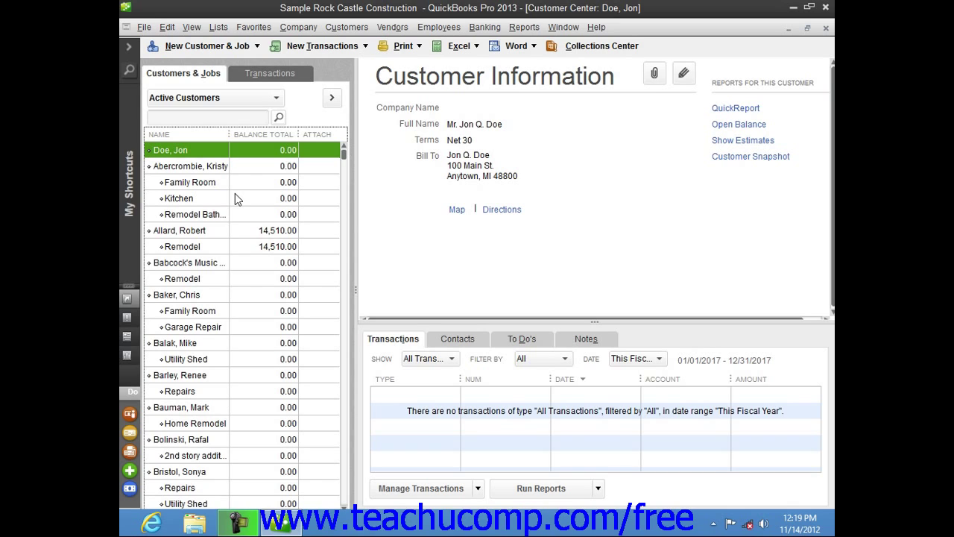
pyautogui.click(203, 168)
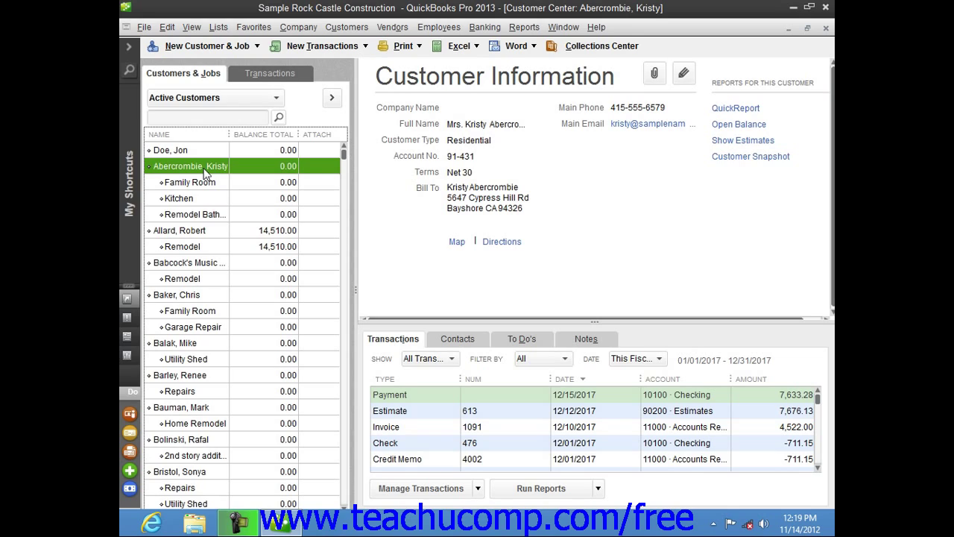
pyautogui.click(208, 152)
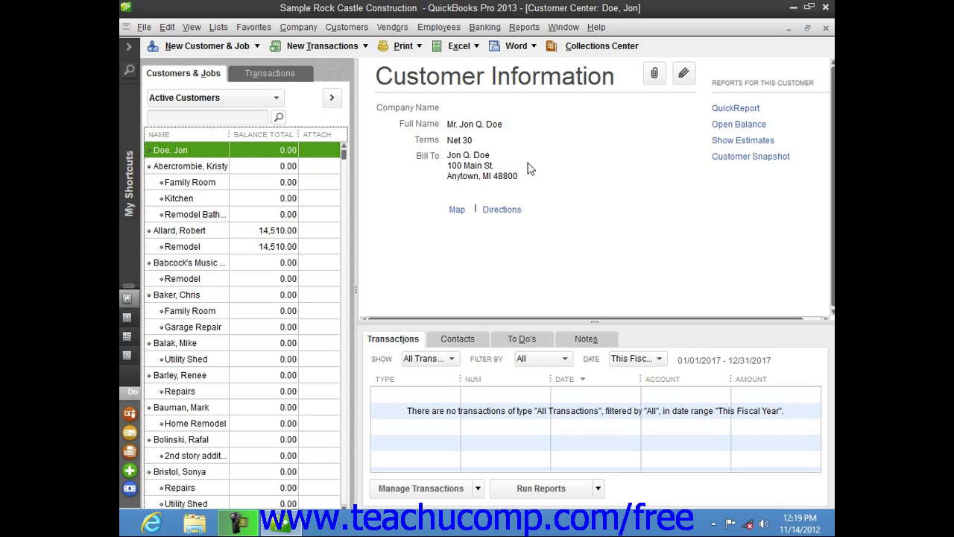
# Reopen the customer record for editing and enter the customer's main phone number.
pyautogui.click(684, 74)
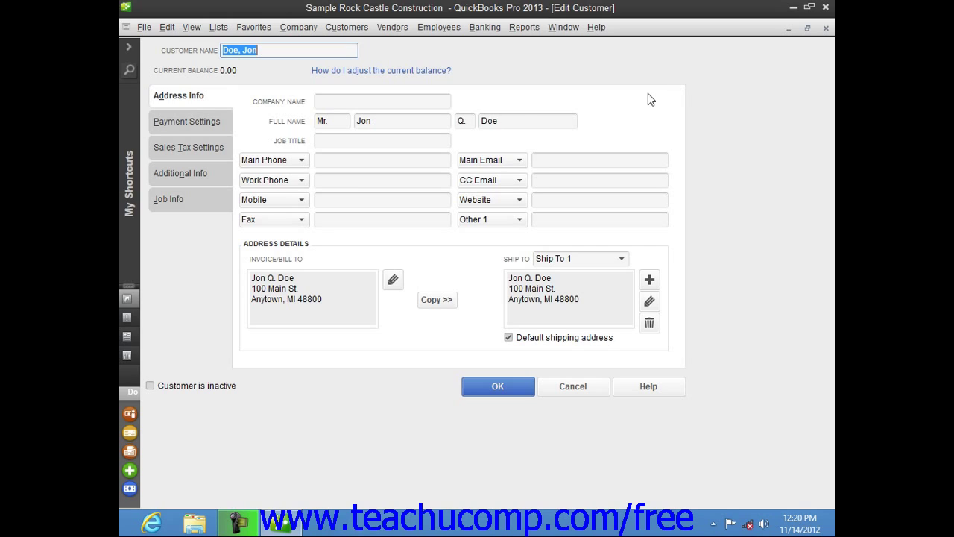
pyautogui.click(371, 160)
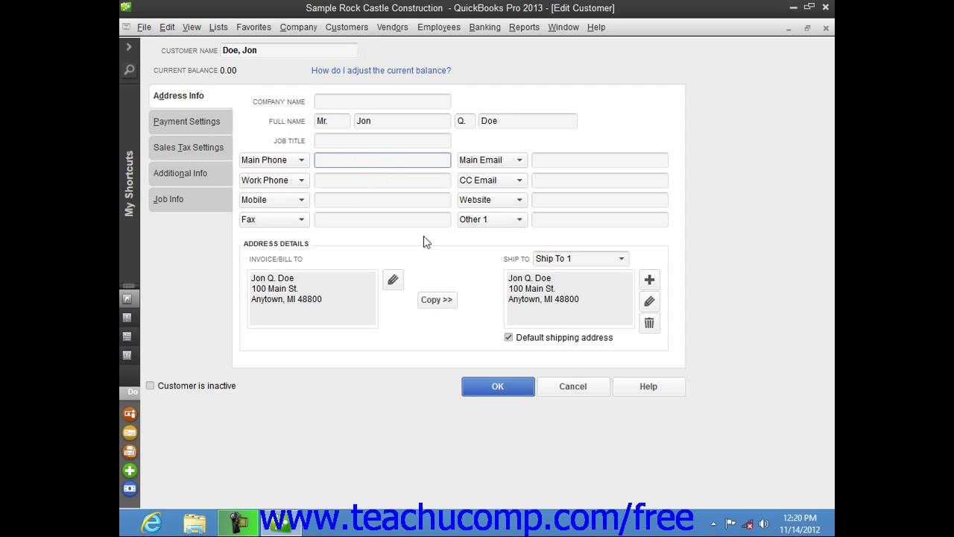
pyautogui.click(366, 181)
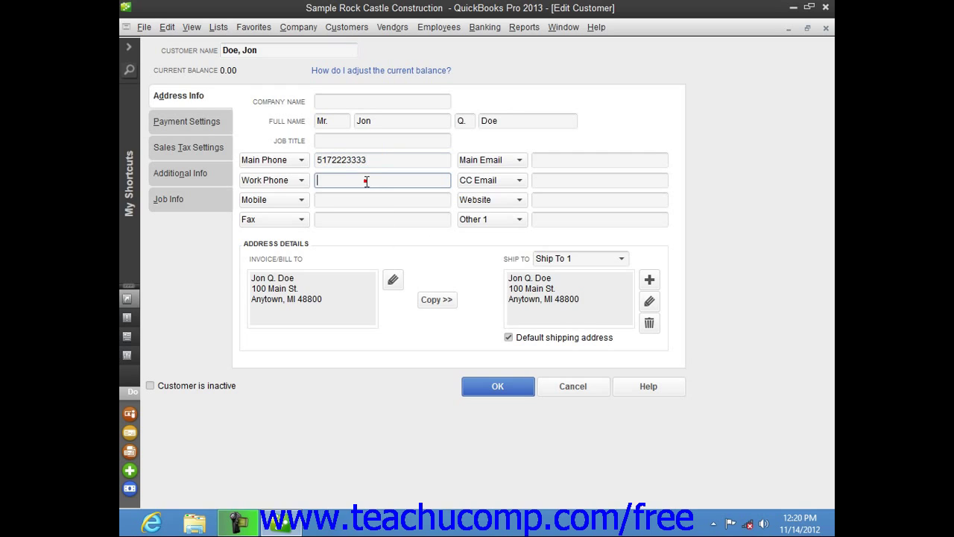
# Save the edited customer record with its new main phone number.
pyautogui.click(520, 388)
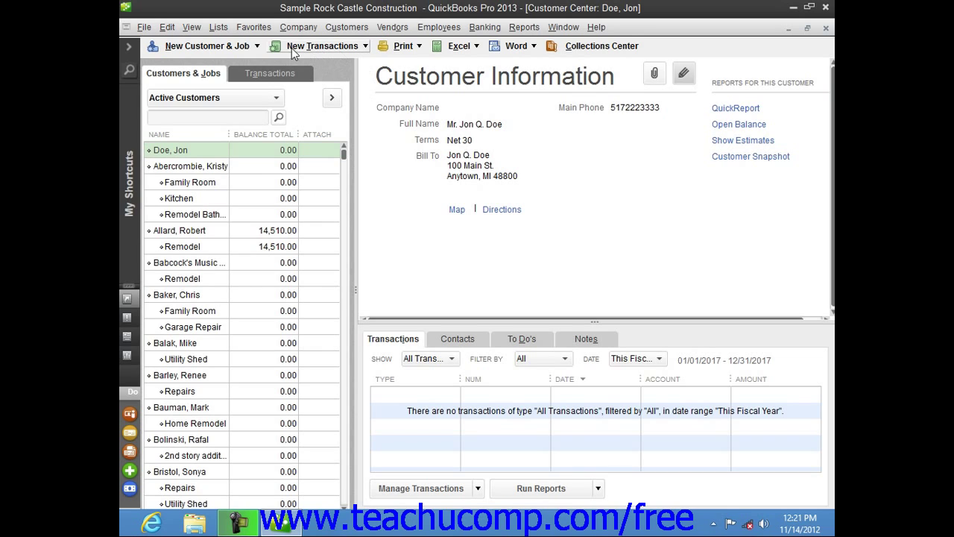
# Delete the newly created customer record with Delete Customer:Job and confirm the deletion.
pyautogui.click(192, 153)
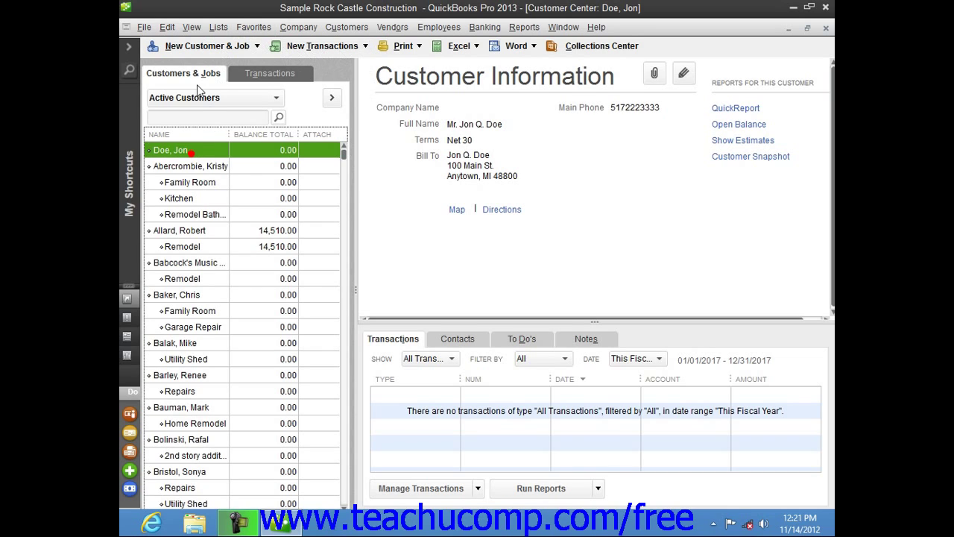
pyautogui.click(175, 28)
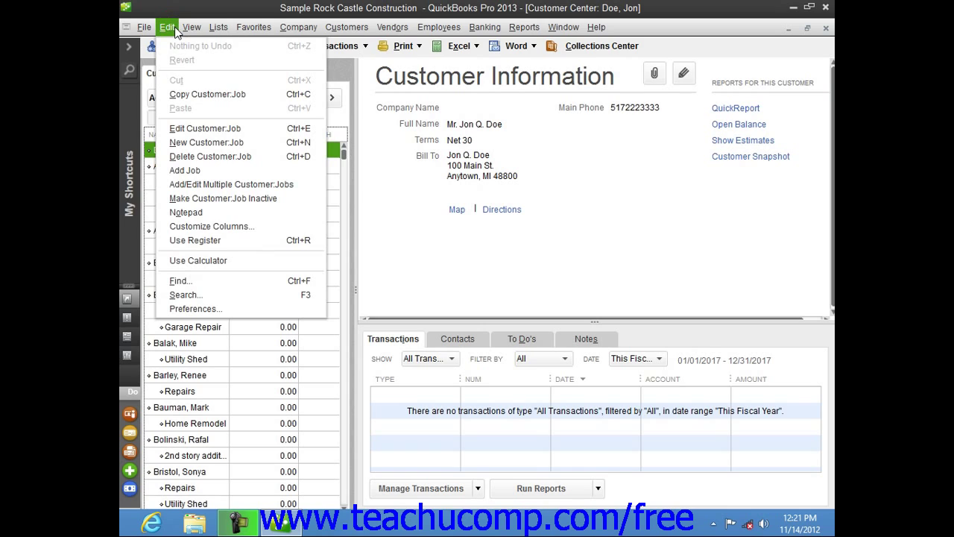
pyautogui.click(199, 155)
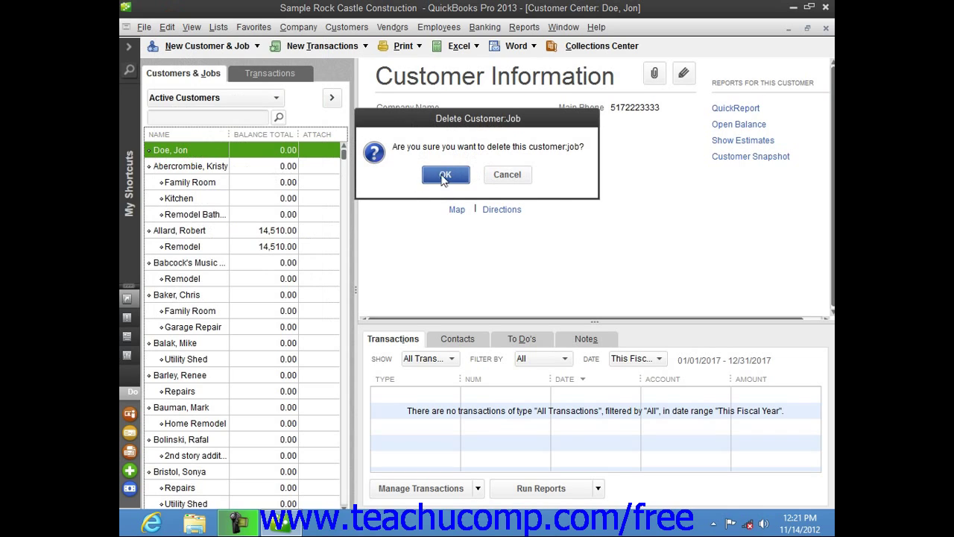
pyautogui.click(442, 176)
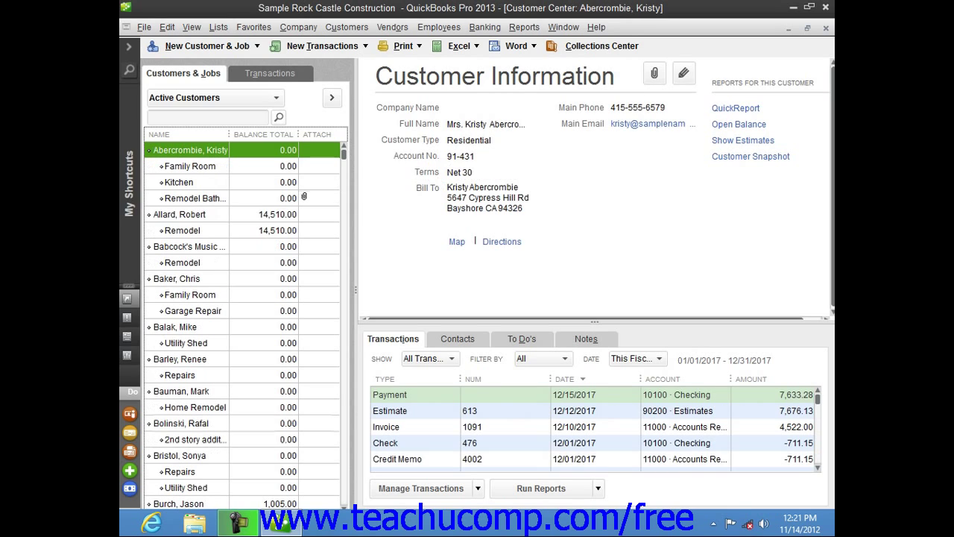
pyautogui.click(587, 46)
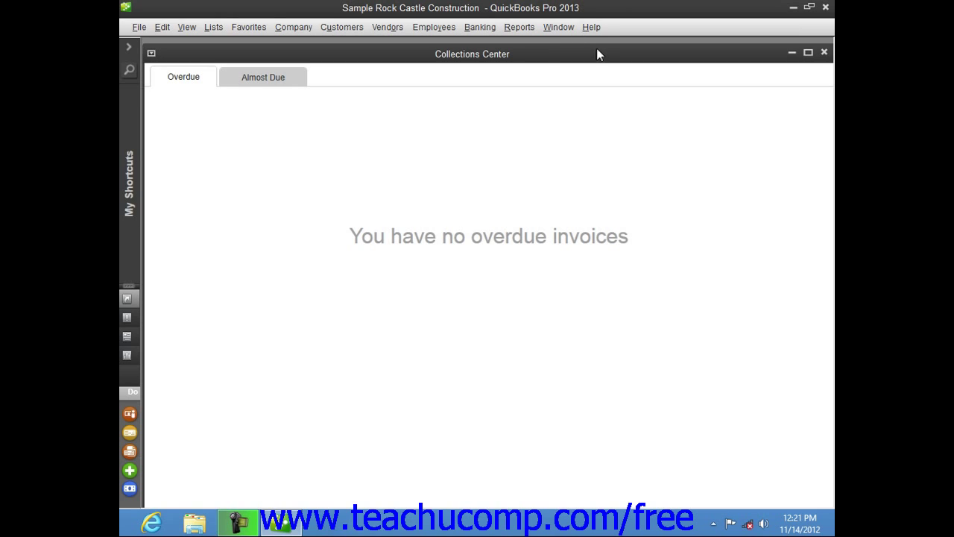
pyautogui.click(253, 79)
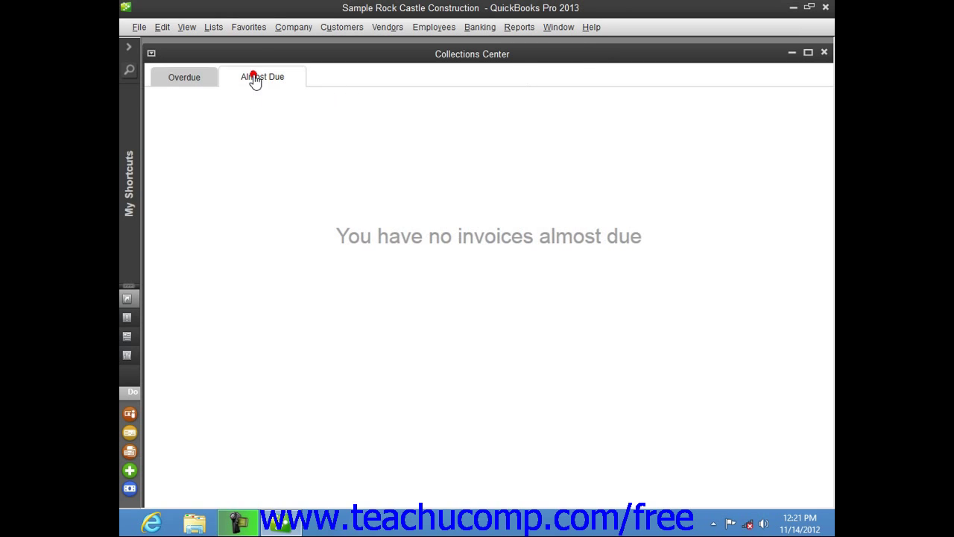
pyautogui.click(208, 85)
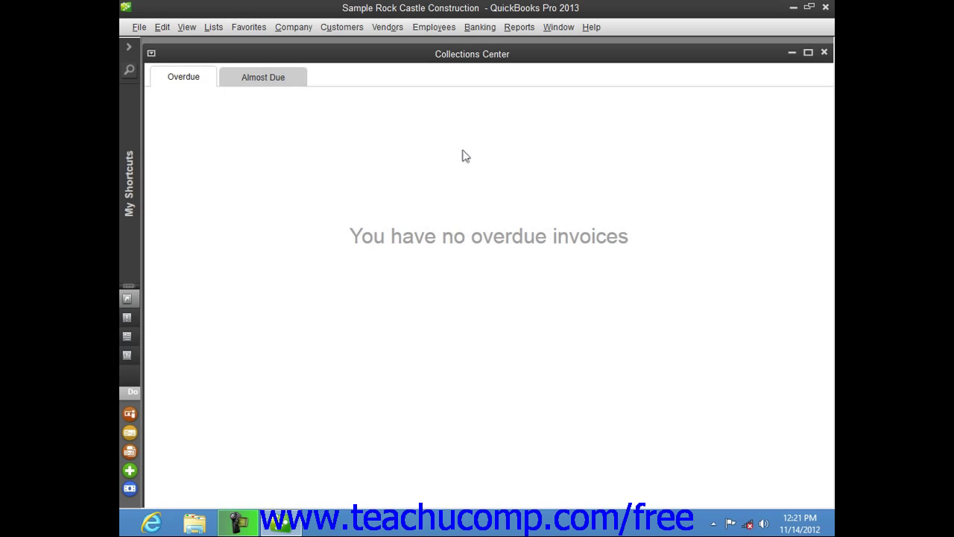
pyautogui.click(824, 52)
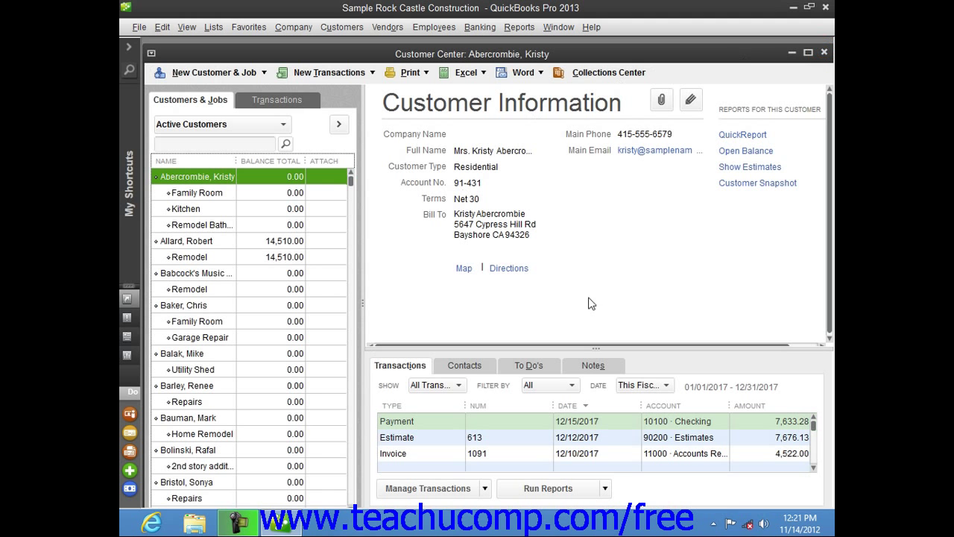